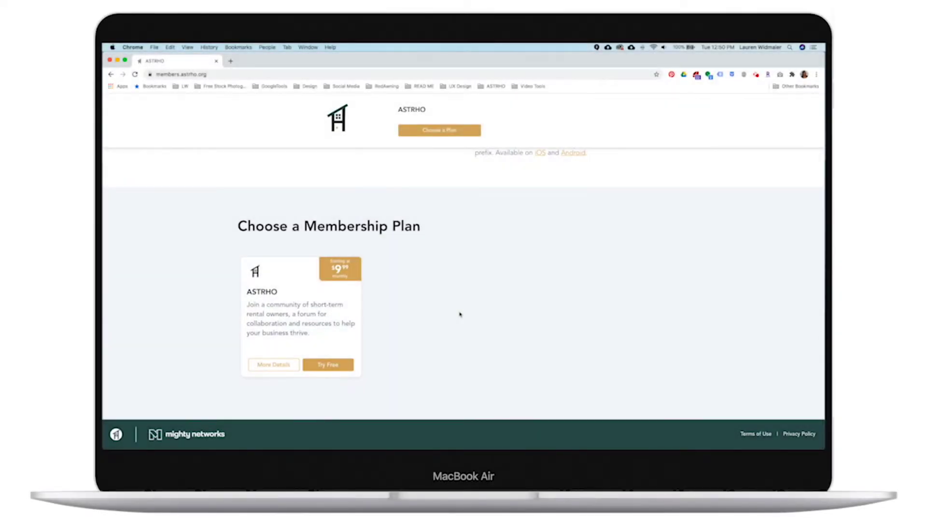
Open the ASTRHO free-trial plan summary, then switch billing to Monthly and back to Annual.
click(327, 365)
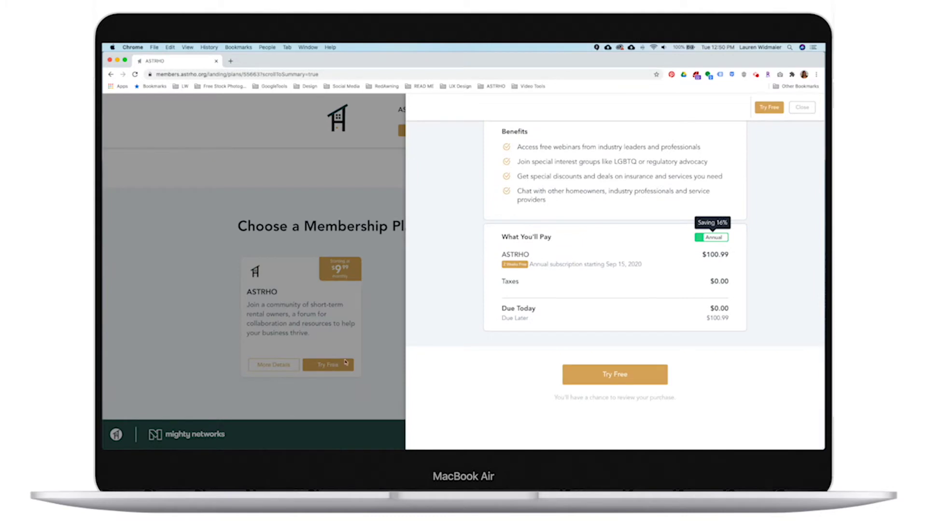
click(700, 238)
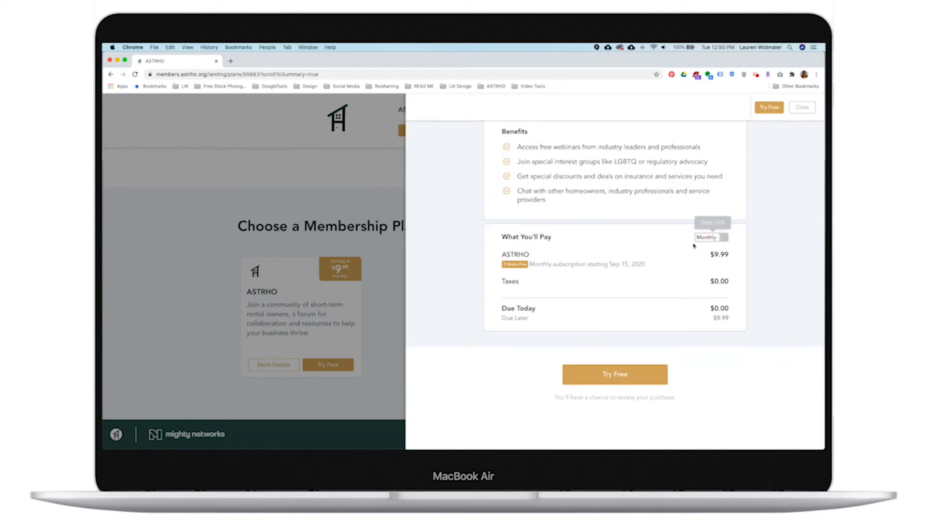
click(719, 239)
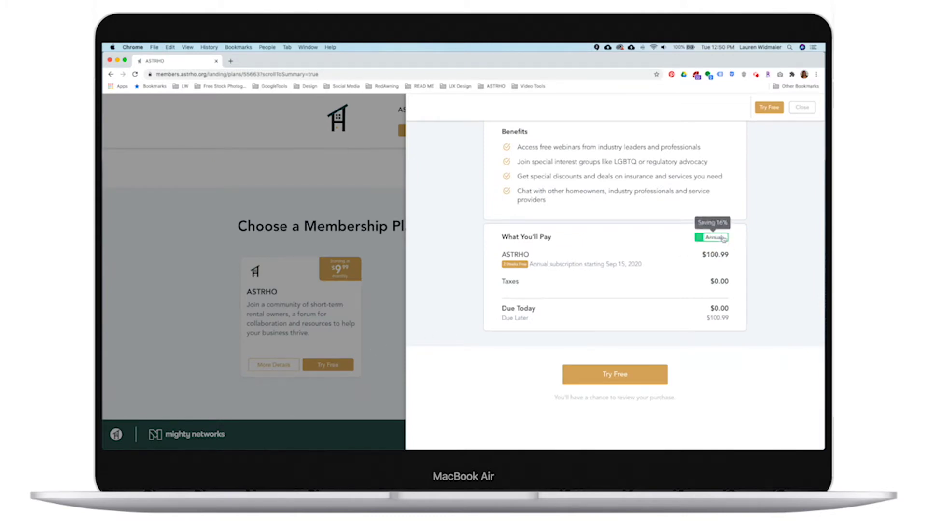
Start the free-trial sign-up, keep the suggested first name, and upload a profile photo.
click(619, 375)
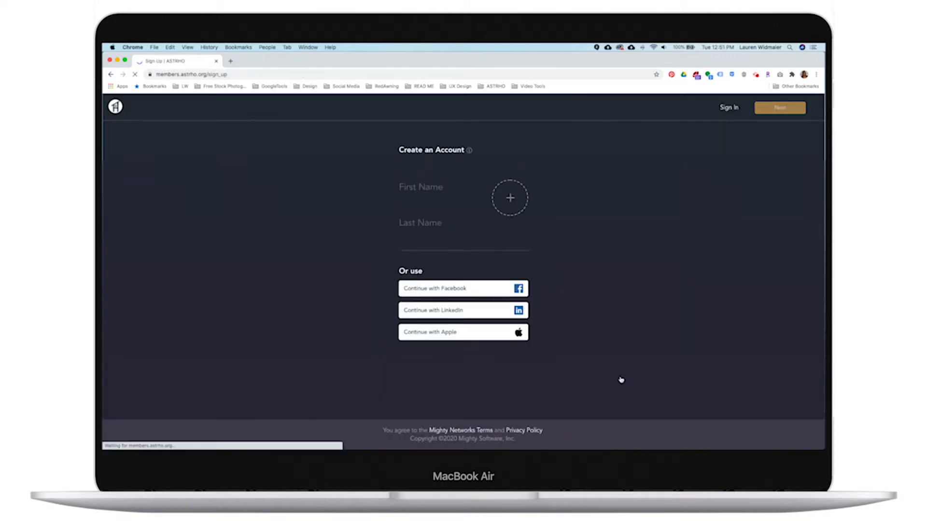
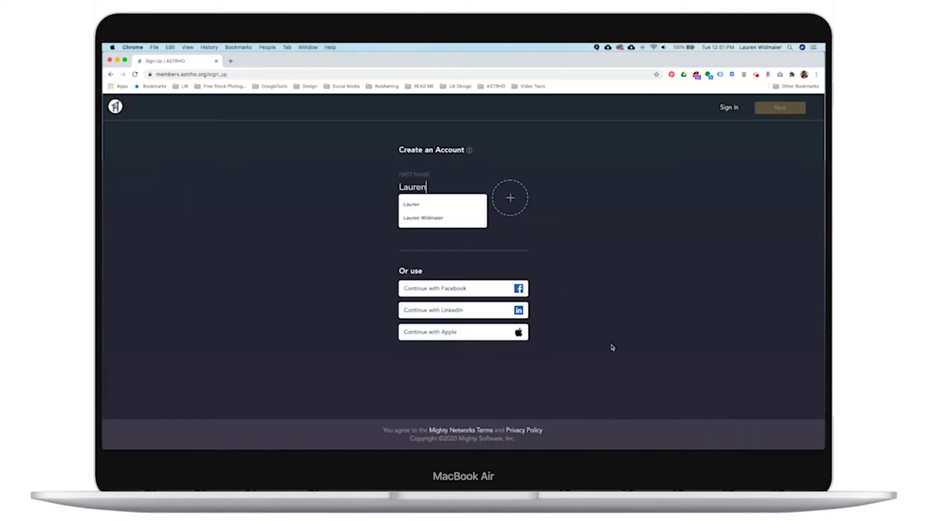
key(Tab)
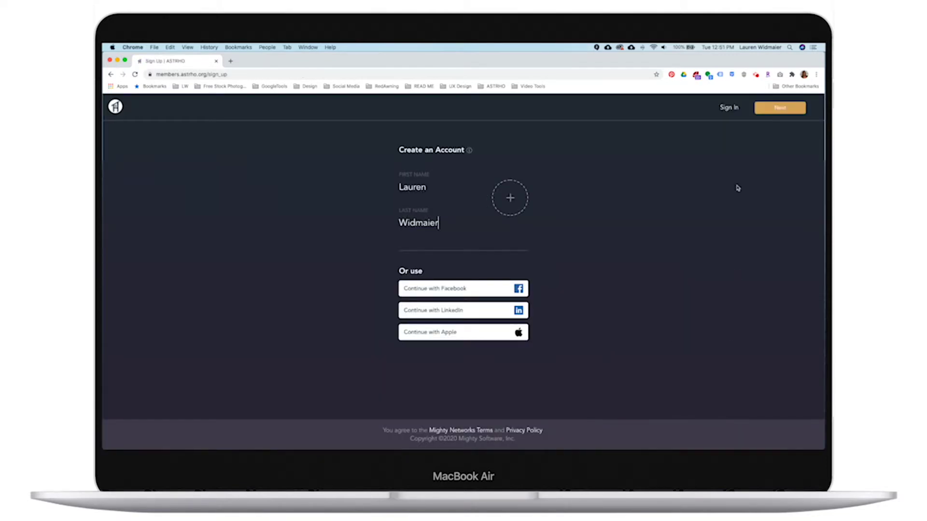
click(511, 199)
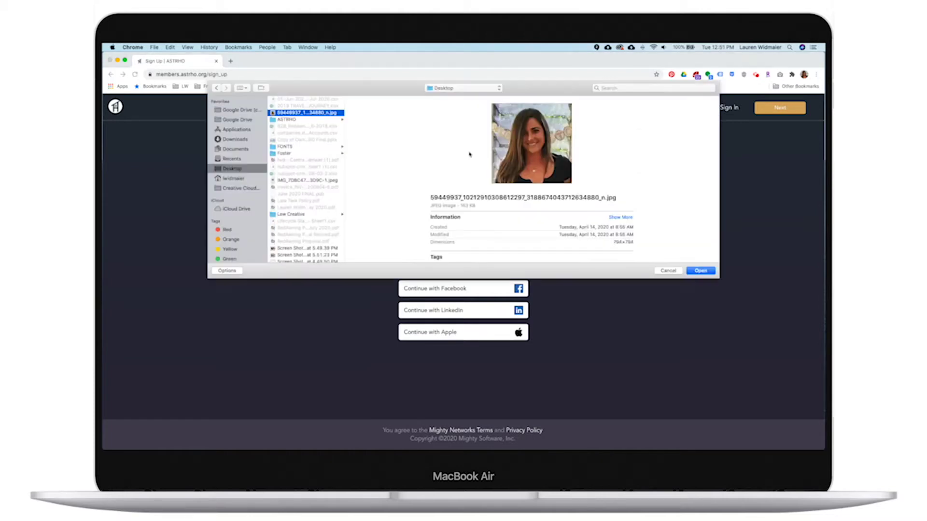
click(700, 271)
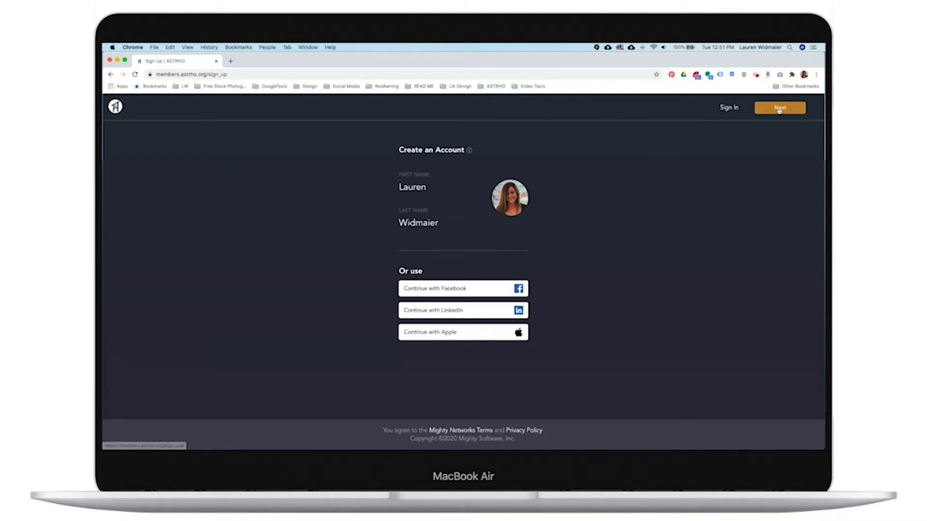
click(779, 108)
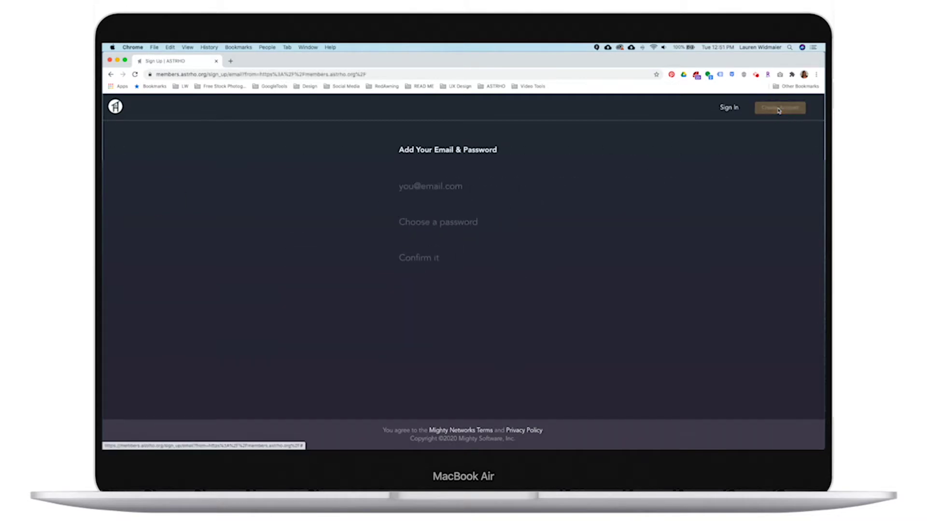
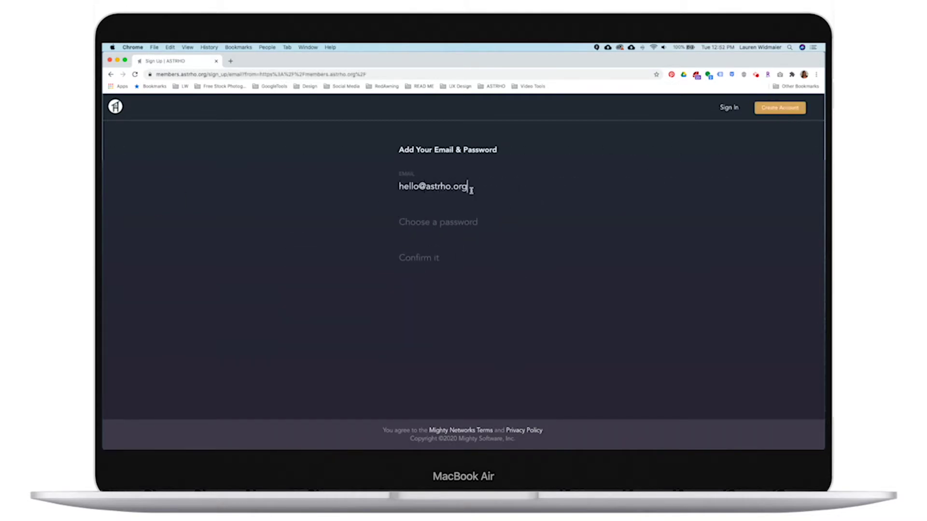
text(•••••••••)
Confirm the password and submit to create the ASTRHO account.
key(Tab)
text(••••)
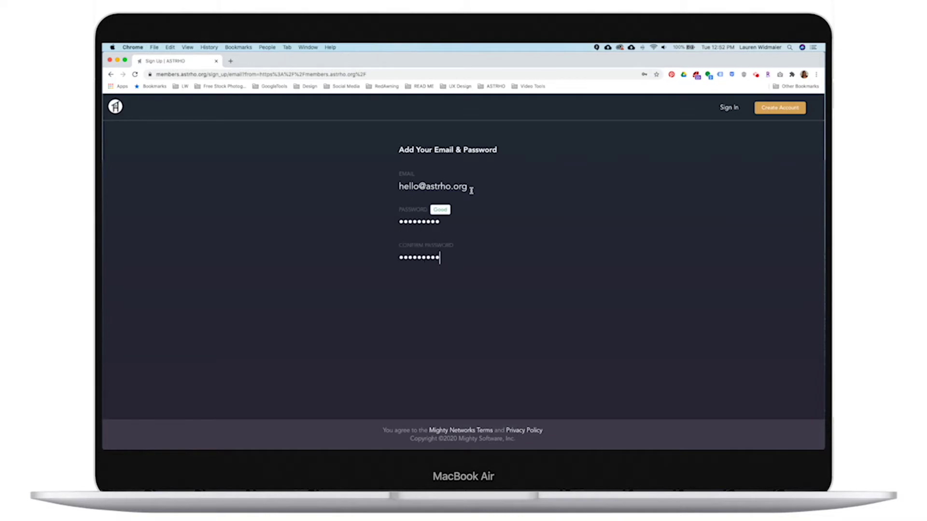
key(Return)
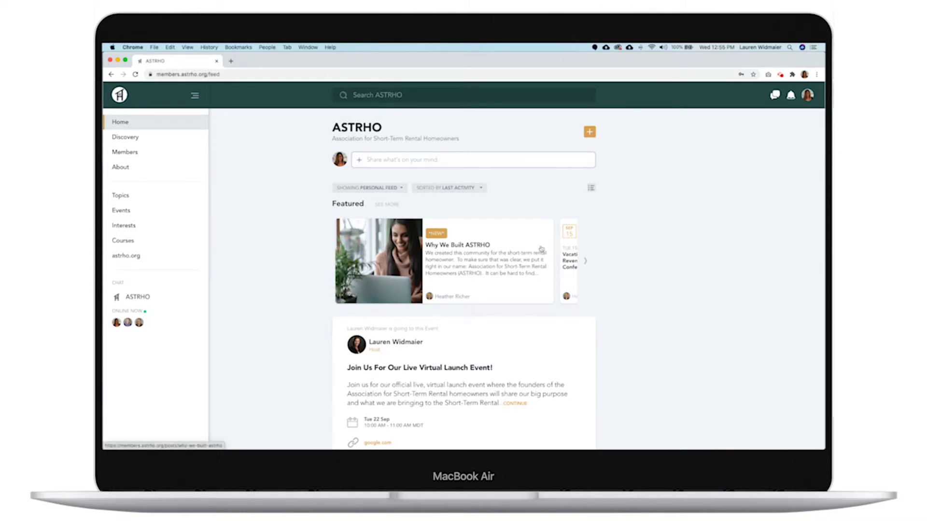
scroll(493, 225, down, 5)
scroll(491, 230, down, 5)
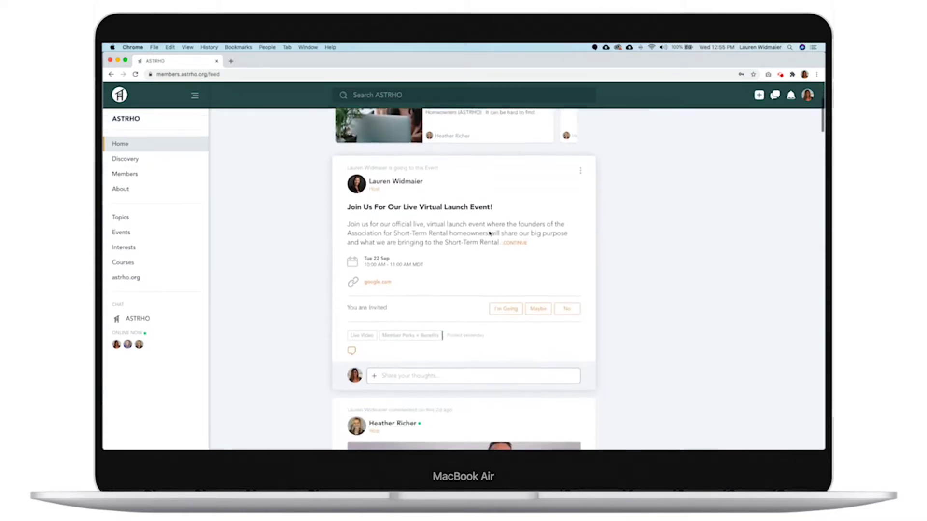
scroll(490, 233, down, 3)
scroll(490, 234, down, 3)
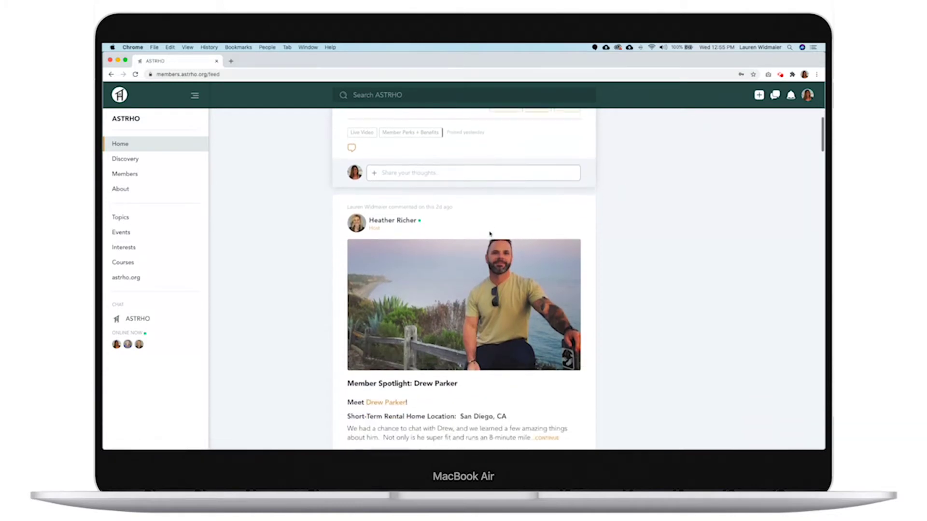
scroll(490, 233, up, 4)
scroll(489, 234, up, 4)
scroll(434, 217, up, 4)
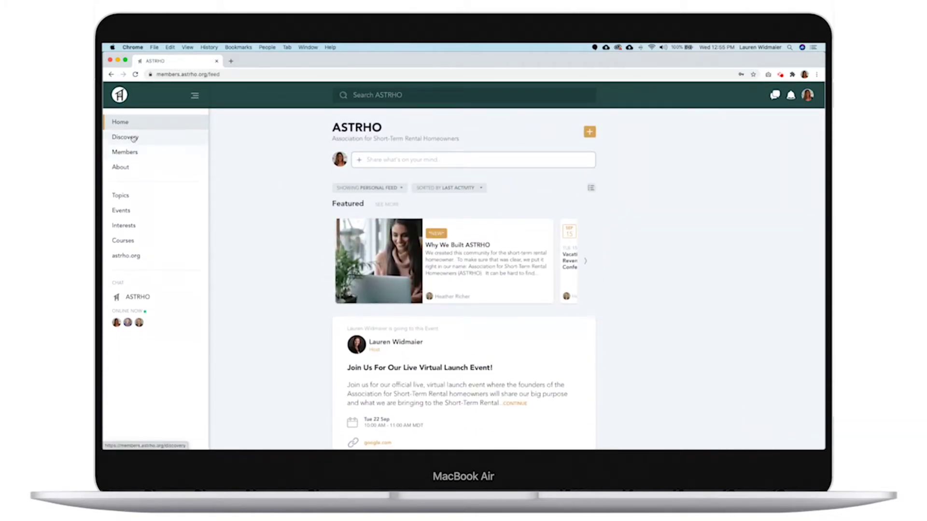
Go from the home feed to the ASTRHO Discovery page.
click(126, 137)
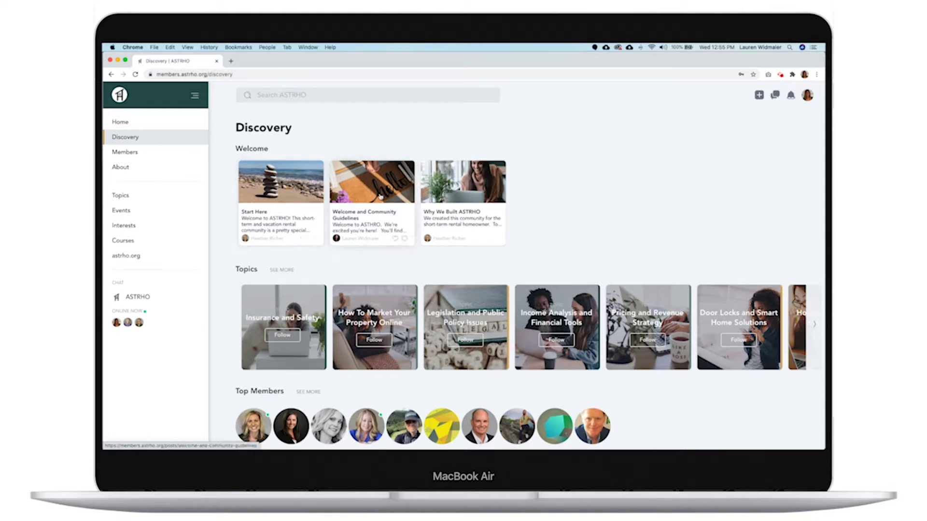
scroll(381, 218, down, 3)
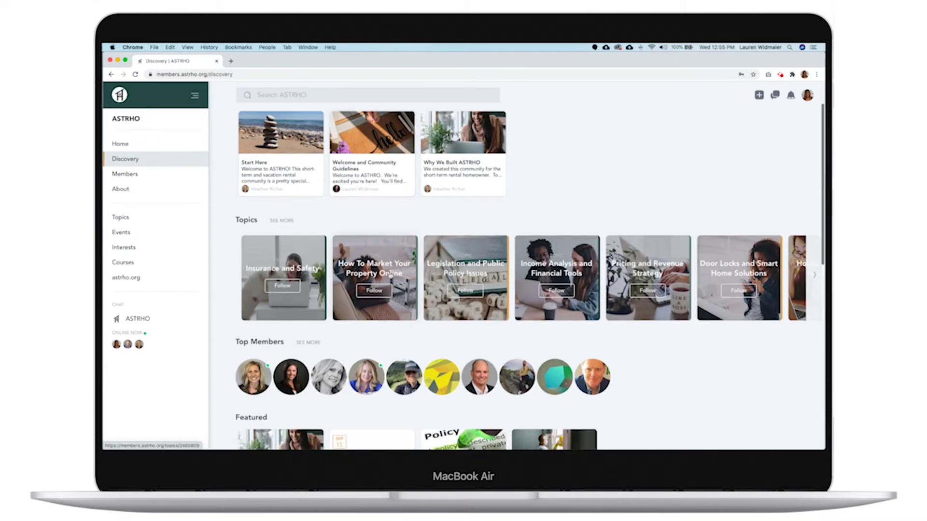
scroll(392, 276, down, 3)
scroll(391, 276, down, 1)
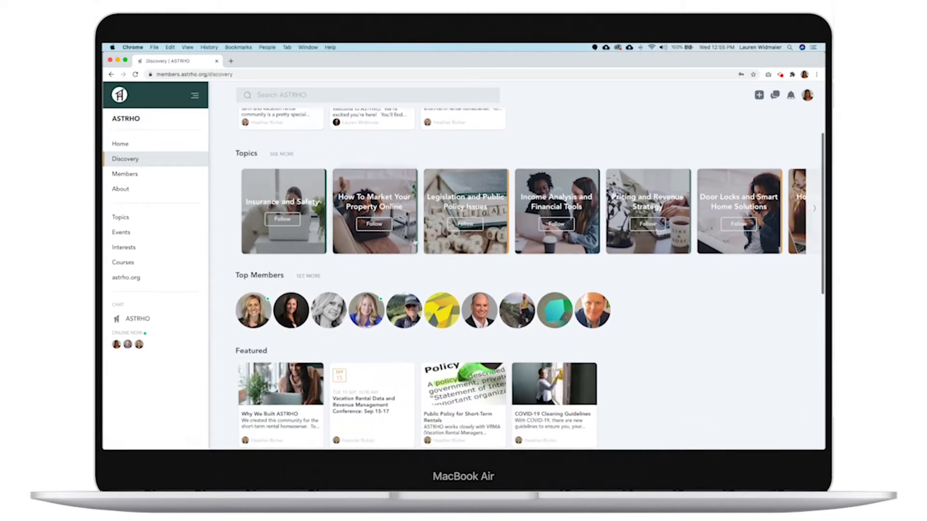
scroll(459, 217, right, 3)
scroll(460, 238, right, 3)
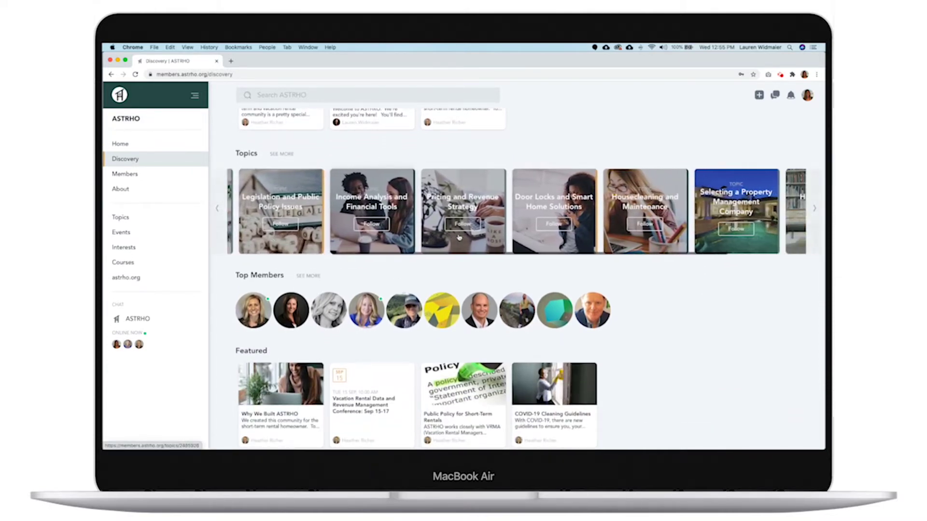
scroll(459, 238, right, 3)
scroll(459, 237, right, 3)
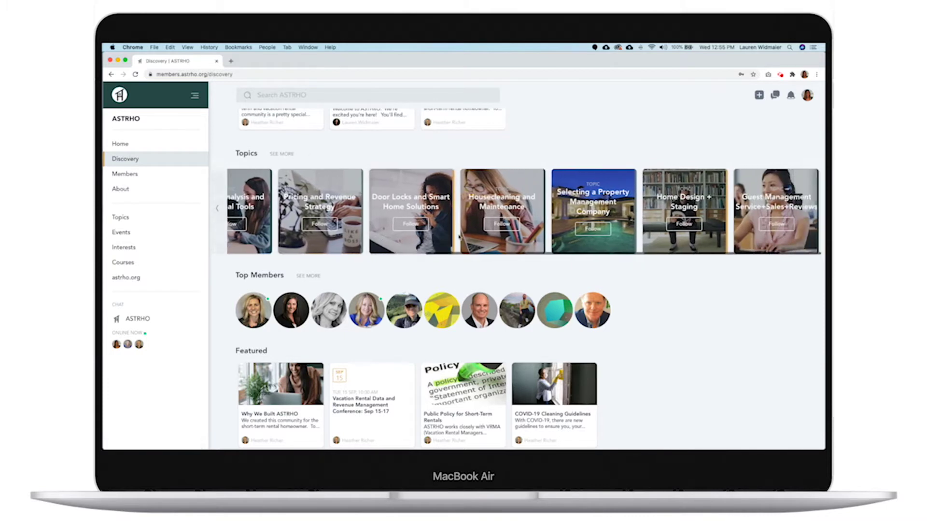
scroll(459, 238, right, 2)
scroll(459, 238, left, 3)
scroll(459, 238, left, 3)
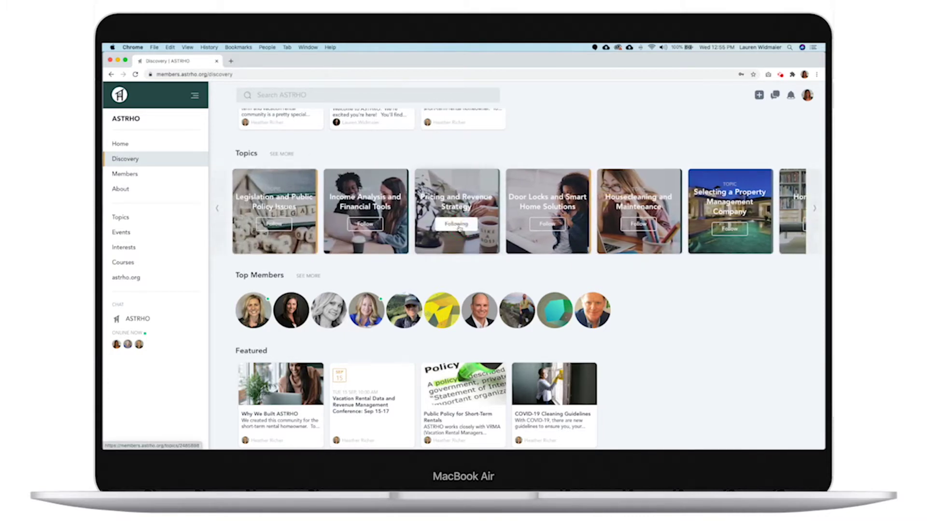
scroll(459, 229, left, 3)
scroll(460, 228, left, 3)
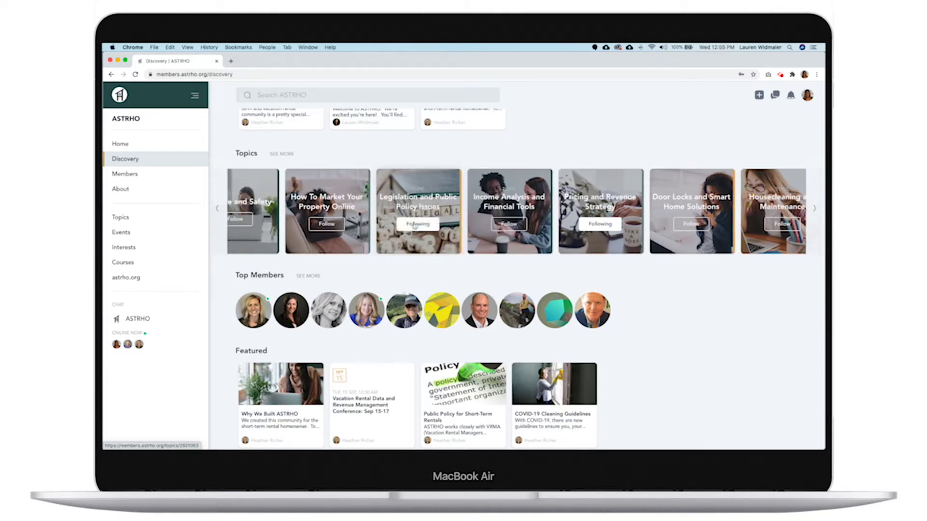
scroll(415, 225, left, 2)
scroll(406, 239, down, 4)
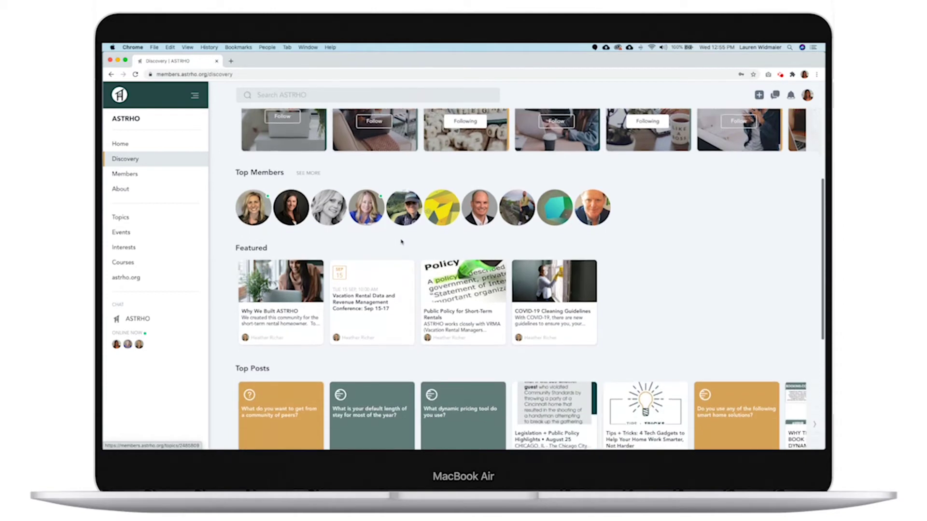
scroll(401, 242, down, 4)
scroll(401, 240, down, 3)
scroll(401, 242, down, 2)
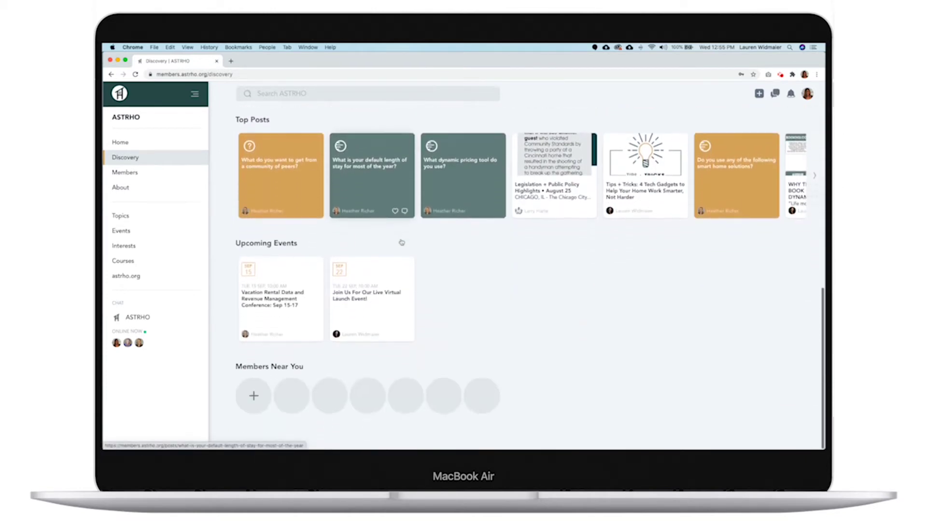
scroll(401, 242, up, 2)
scroll(401, 242, up, 4)
scroll(401, 241, up, 4)
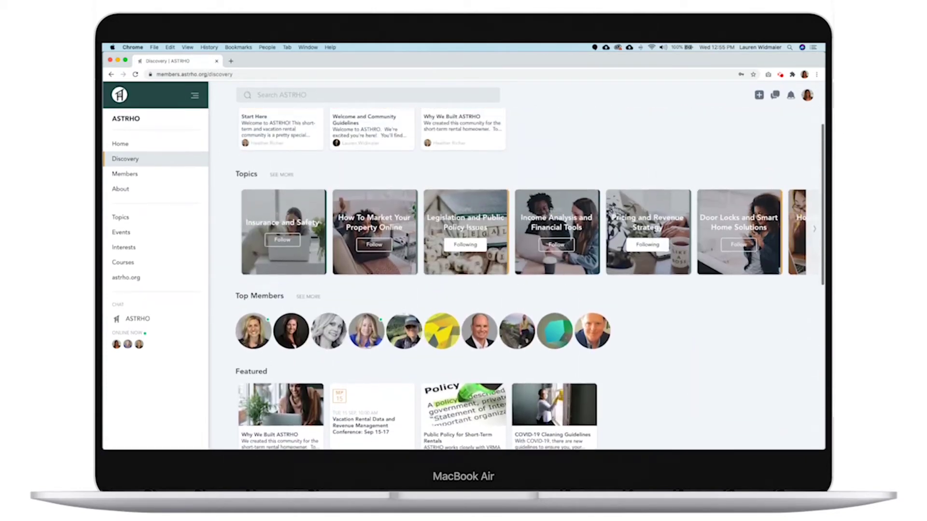
scroll(402, 241, up, 4)
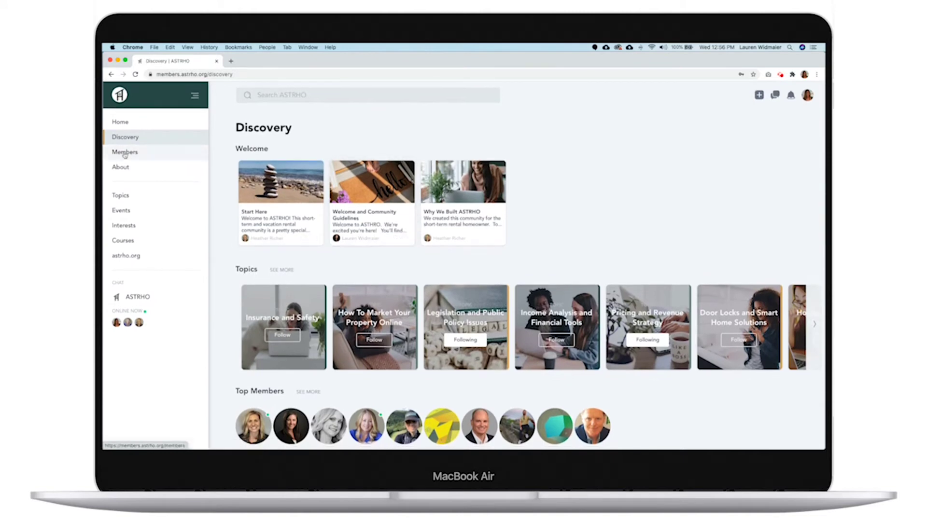
click(125, 152)
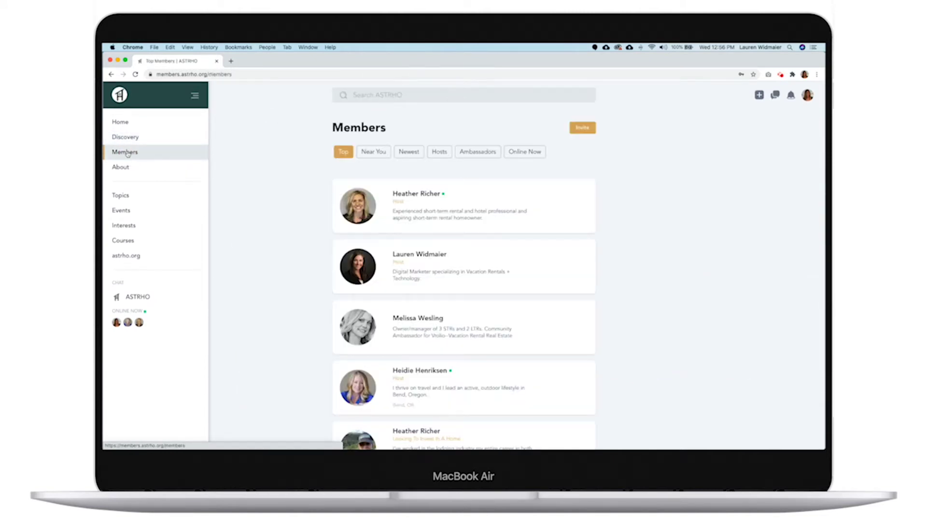
scroll(296, 213, down, 3)
scroll(296, 213, down, 3)
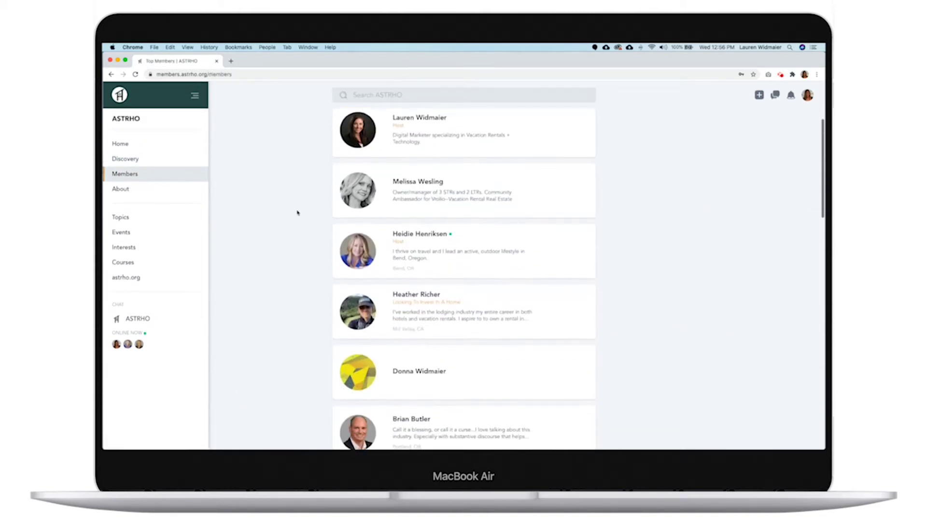
scroll(297, 213, down, 2)
scroll(298, 213, down, 2)
scroll(297, 213, up, 4)
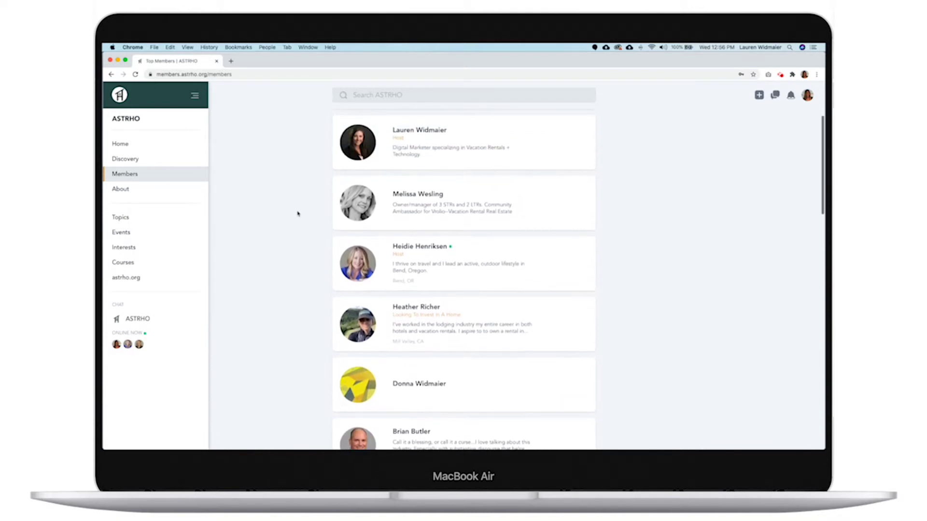
mouse_move(464, 251)
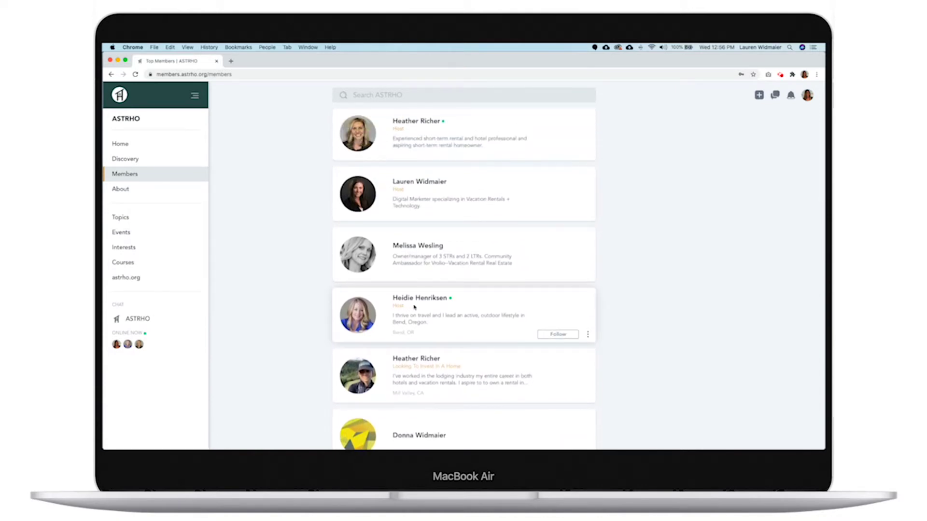
scroll(414, 307, down, 2)
scroll(418, 307, up, 4)
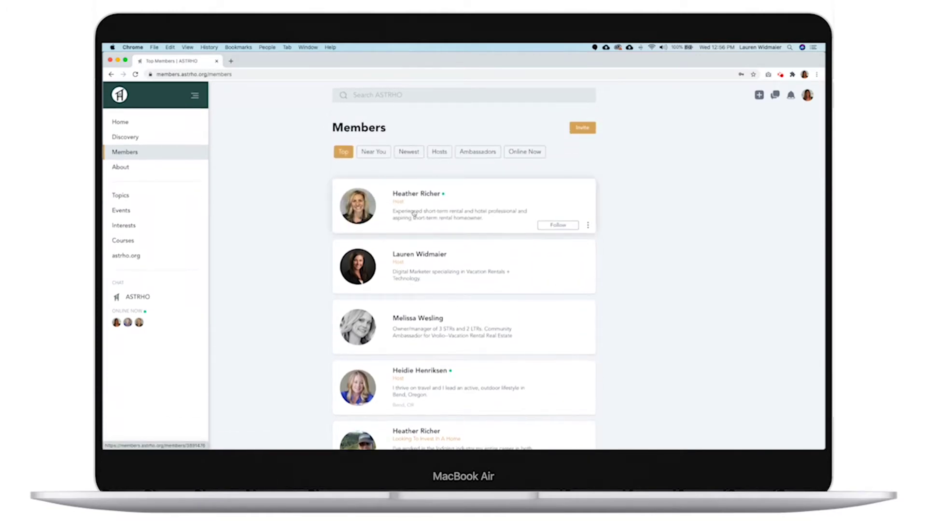
click(414, 213)
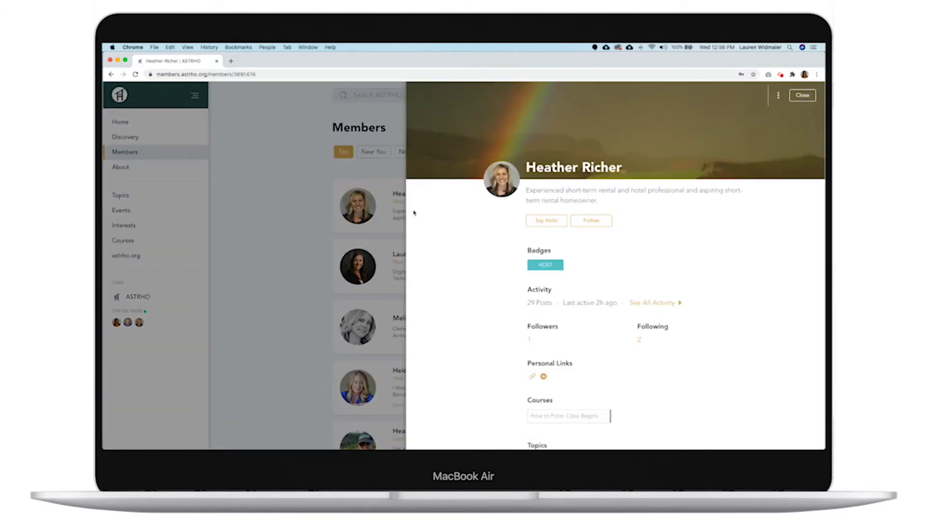
scroll(501, 233, down, 4)
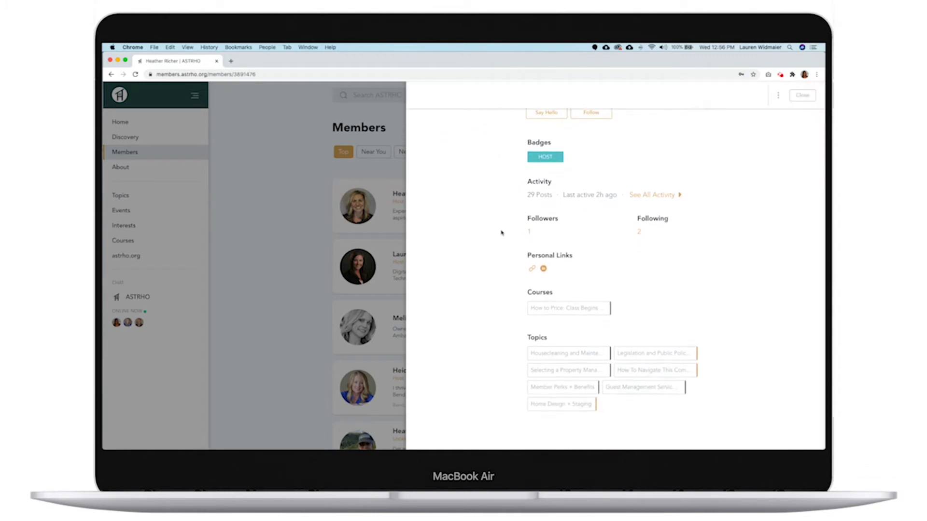
scroll(501, 233, up, 4)
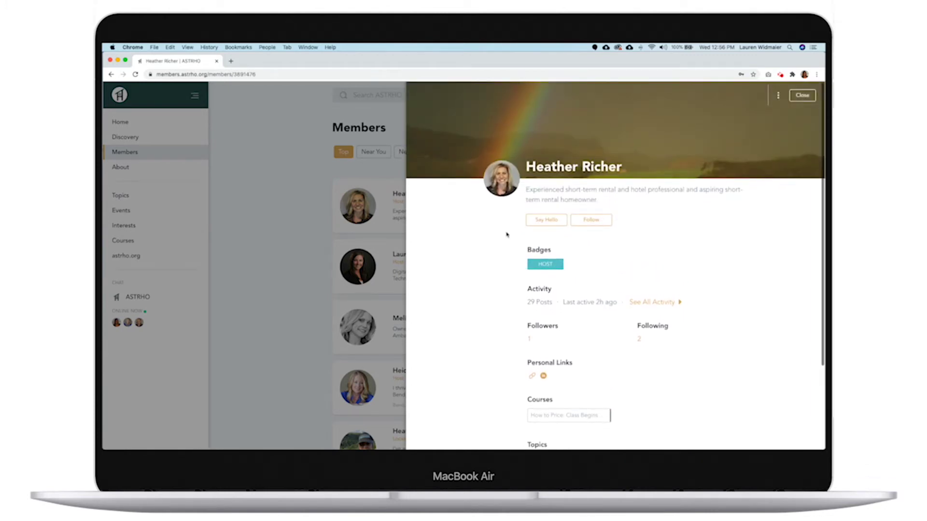
click(542, 211)
click(515, 430)
text(Hello Heather!  I am a new)
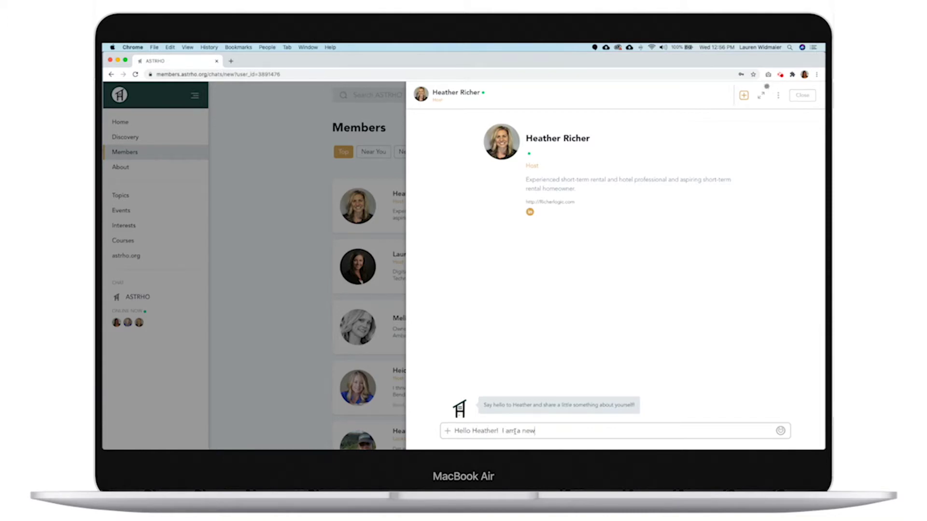
text( member, nice to meet you!)
click(780, 430)
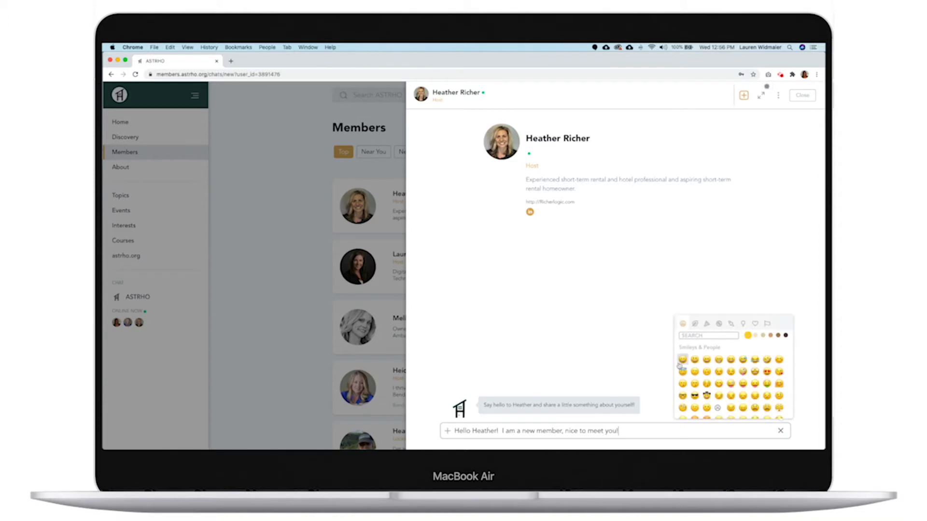
click(682, 362)
key(Return)
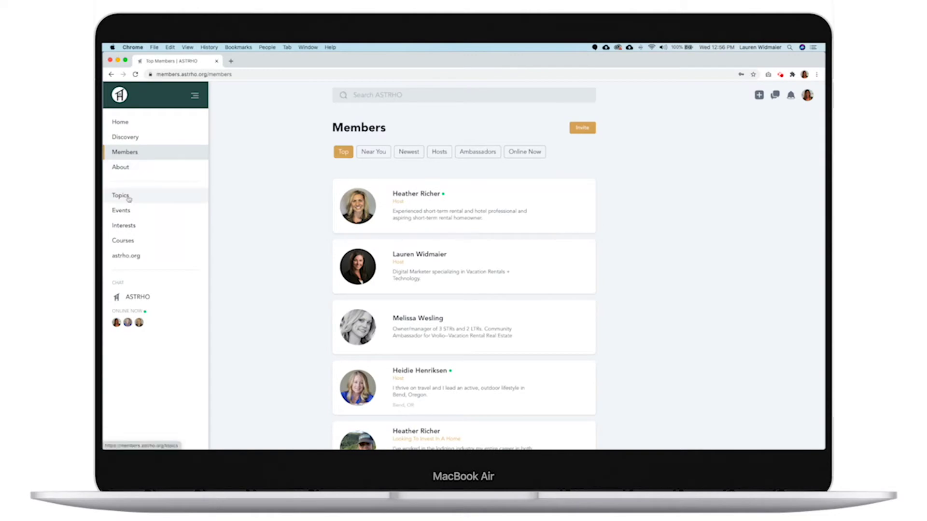
Open the Legislation and Public Policy Issues topic from the Topics list.
click(132, 200)
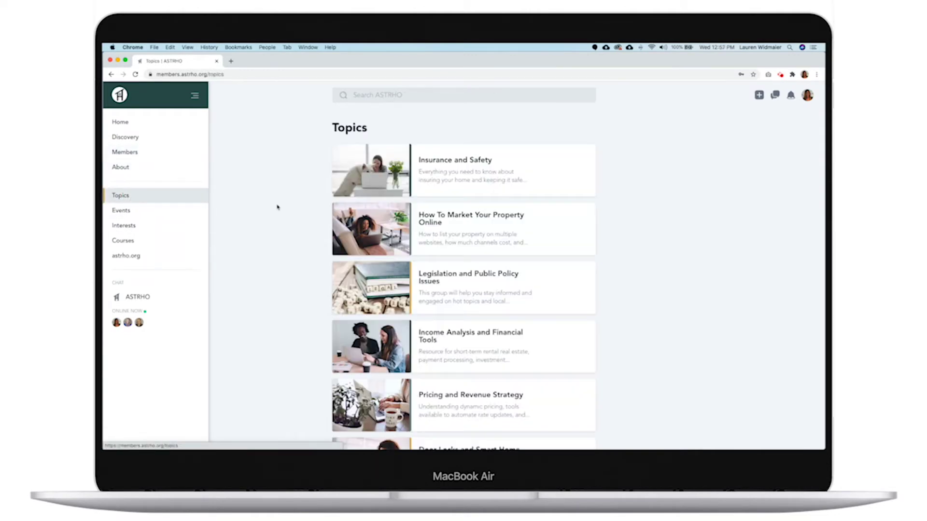
scroll(280, 208, down, 5)
scroll(280, 208, down, 3)
scroll(280, 208, down, 2)
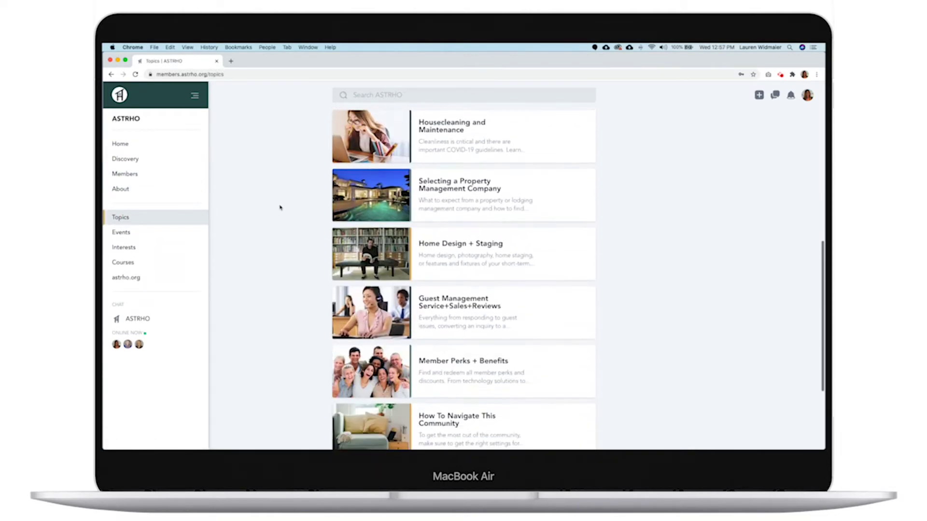
scroll(280, 208, up, 2)
scroll(280, 208, up, 2)
scroll(280, 208, up, 3)
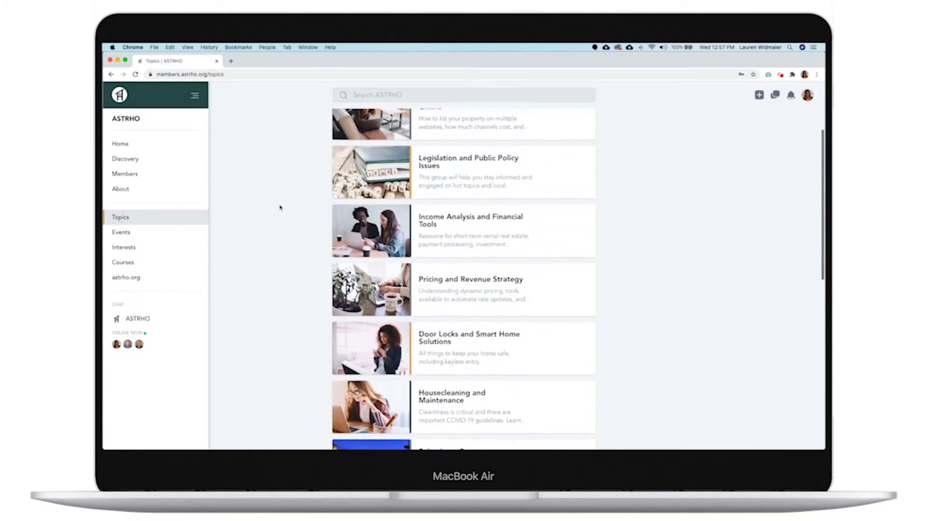
scroll(281, 208, up, 3)
click(463, 181)
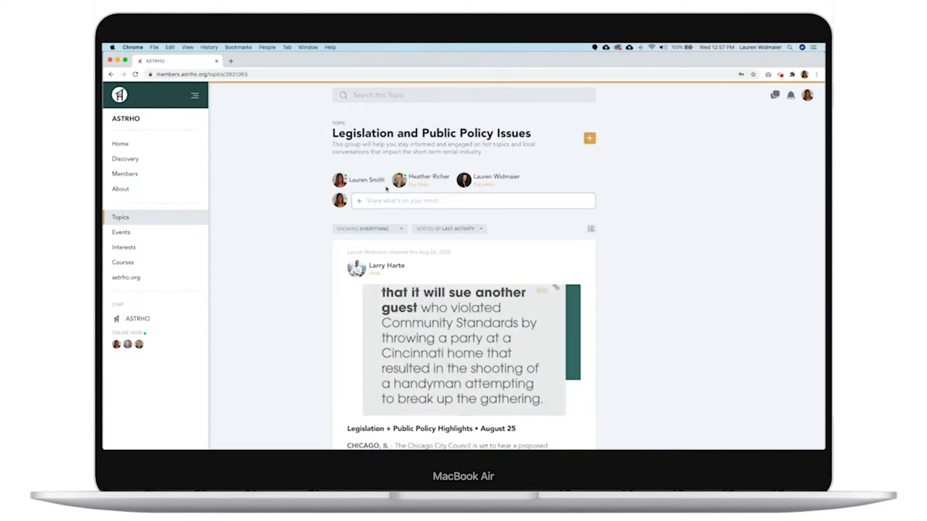
scroll(294, 233, down, 3)
scroll(295, 233, down, 3)
scroll(296, 232, down, 3)
scroll(296, 231, down, 2)
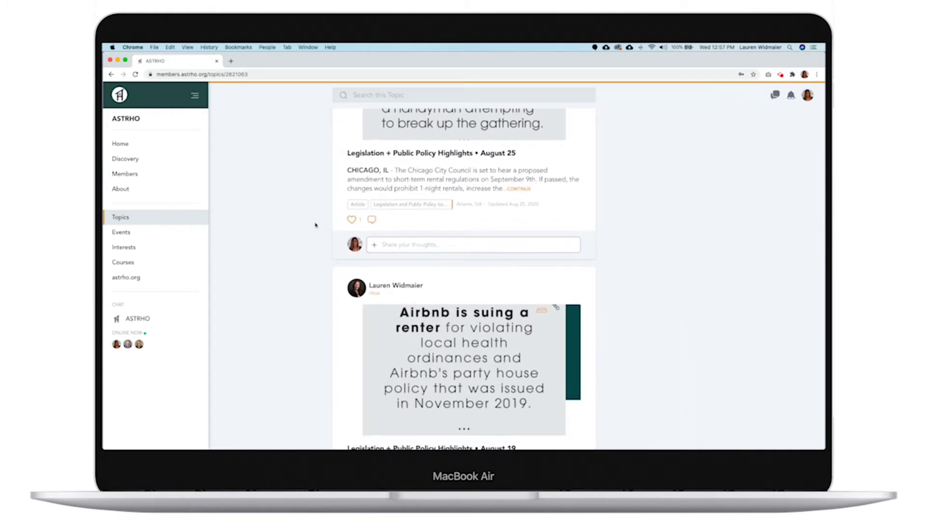
scroll(316, 225, up, 5)
scroll(316, 225, up, 5)
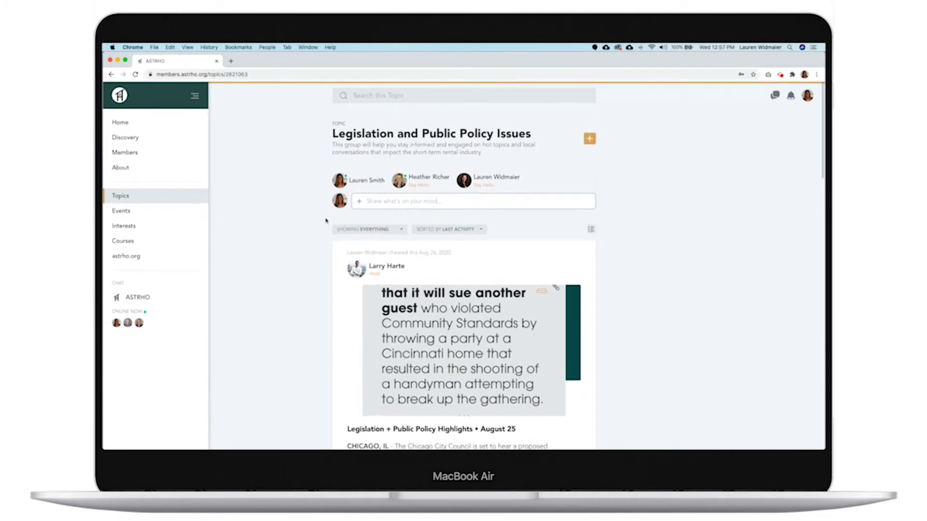
Bring up the Create / Quick Post menu on the Legislation topic page.
click(589, 138)
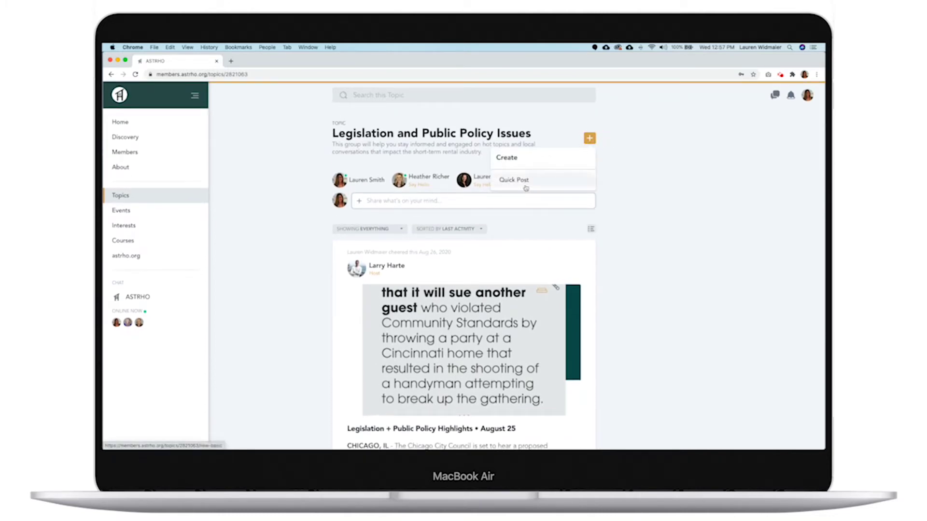
Publish a Quick Post asking about new legislation in Aspen, CO, and open its comment box.
click(396, 202)
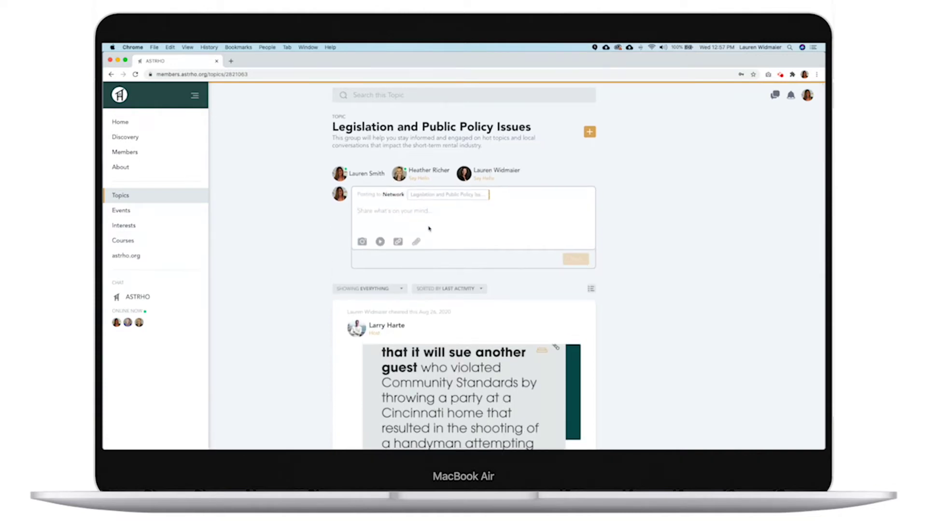
text(Quick question, have you heard about the new legislation in the town)
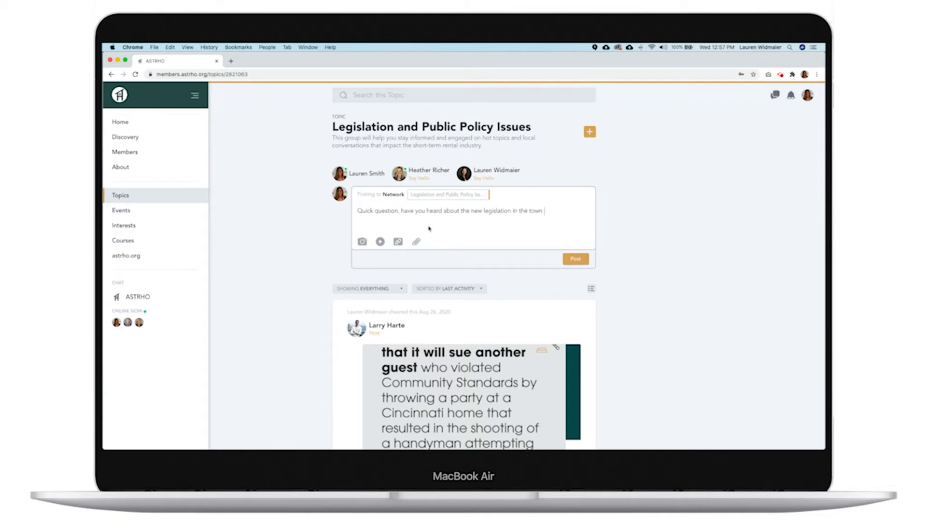
text(O? Wondering what everyone else thinks about)
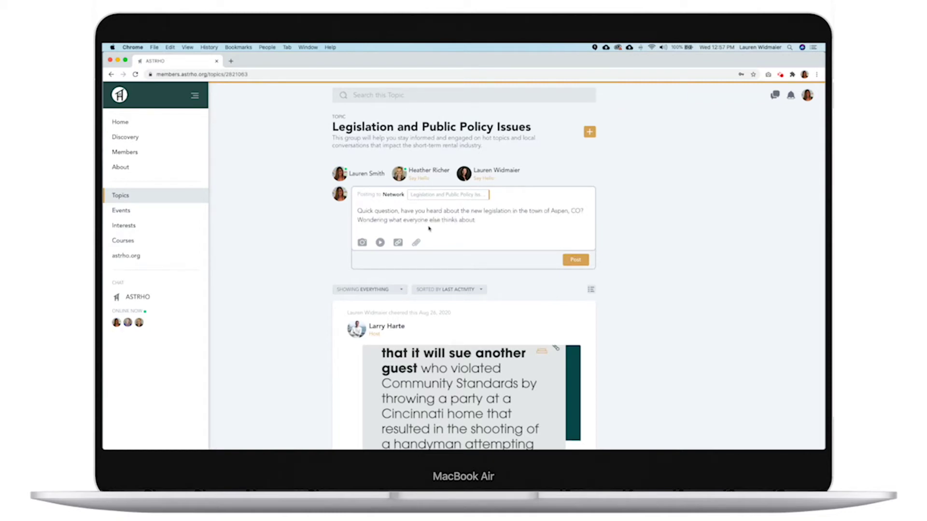
text(, and if anyone wants to come together to cah)
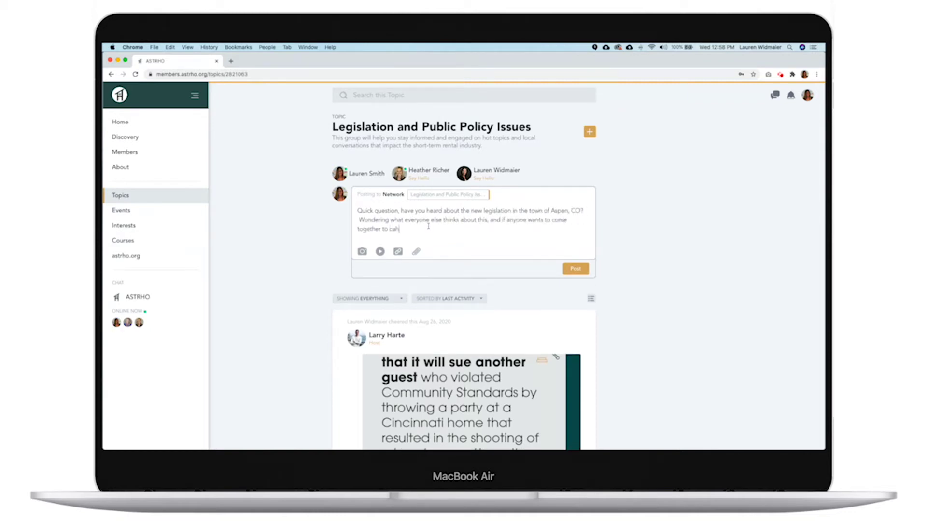
click(576, 269)
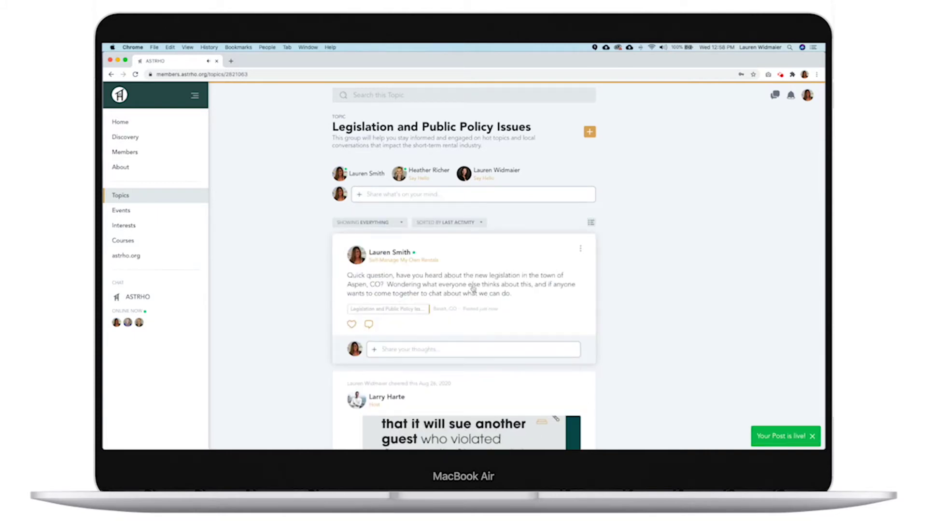
click(368, 325)
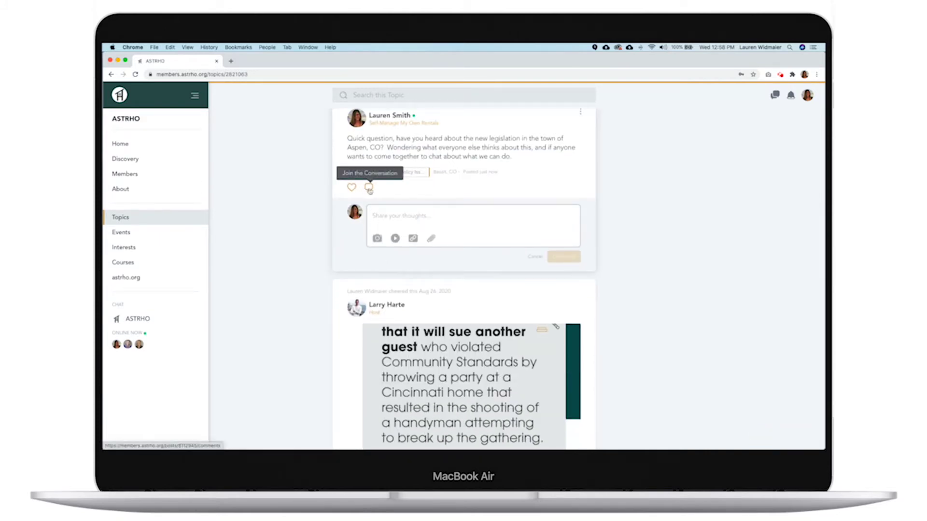
scroll(448, 218, up, 3)
scroll(456, 212, up, 2)
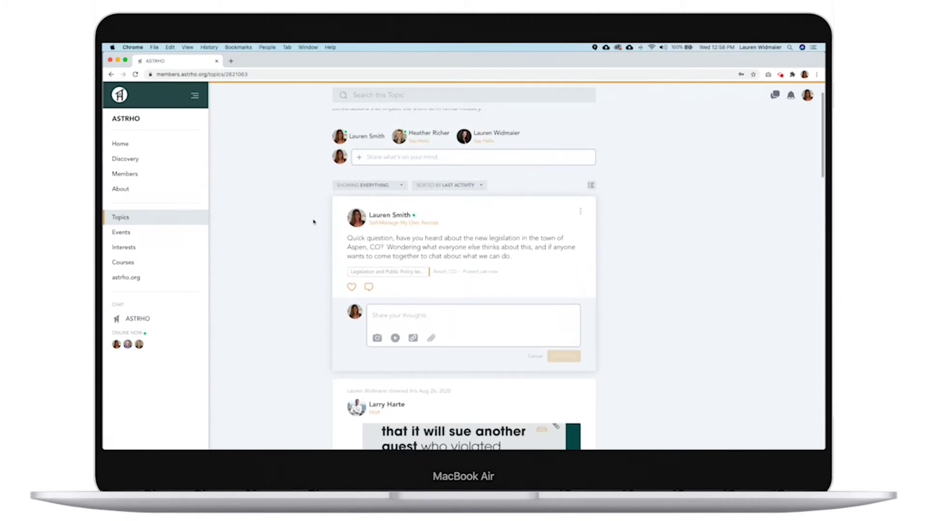
click(122, 233)
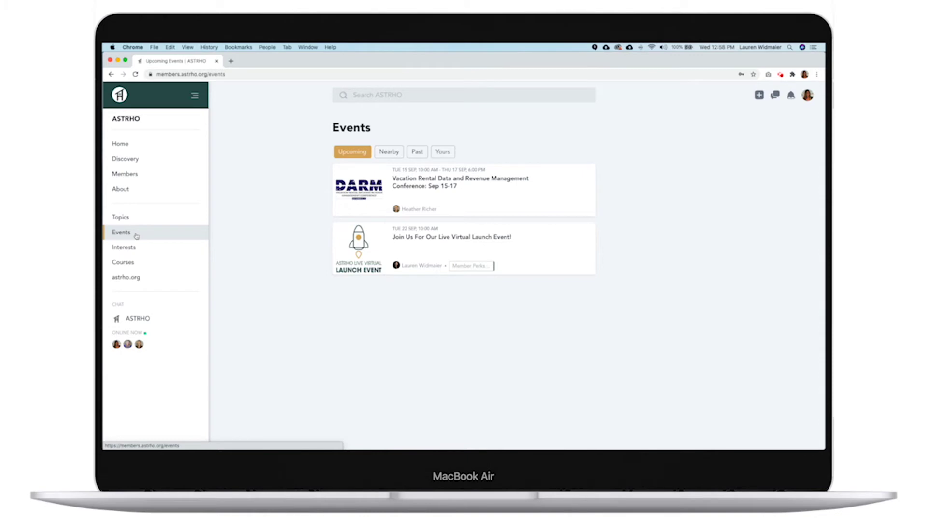
mouse_move(464, 248)
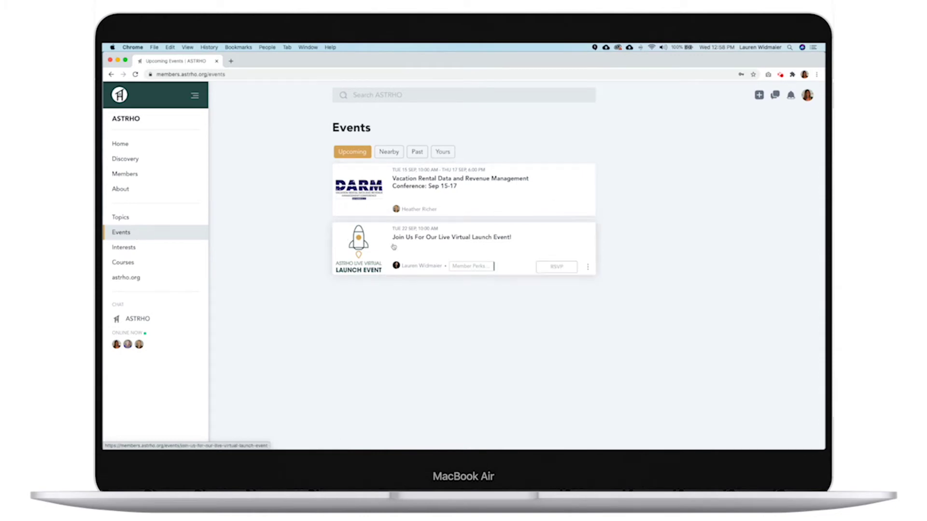
Open the Live Virtual Launch Event details showing Tue 22 Sep and RSVP options.
click(556, 269)
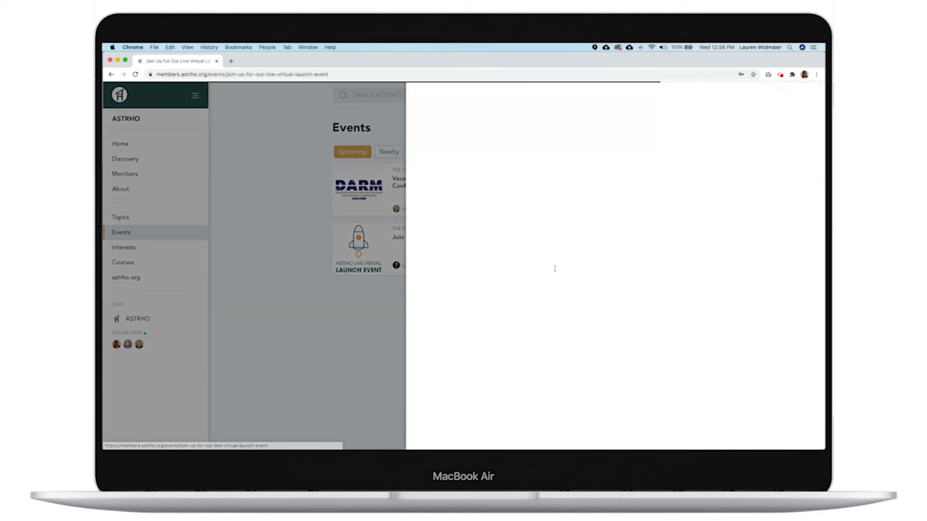
scroll(554, 268, down, 5)
scroll(555, 268, down, 3)
scroll(547, 288, down, 1)
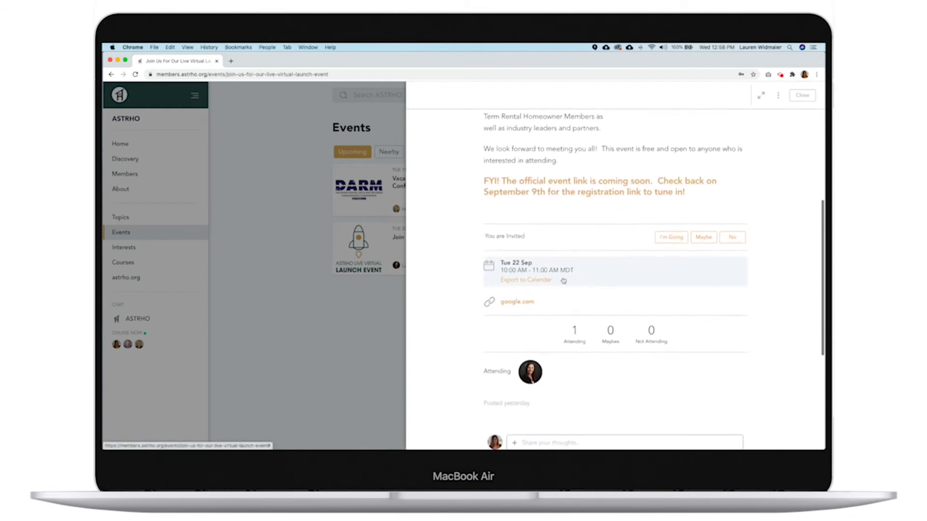
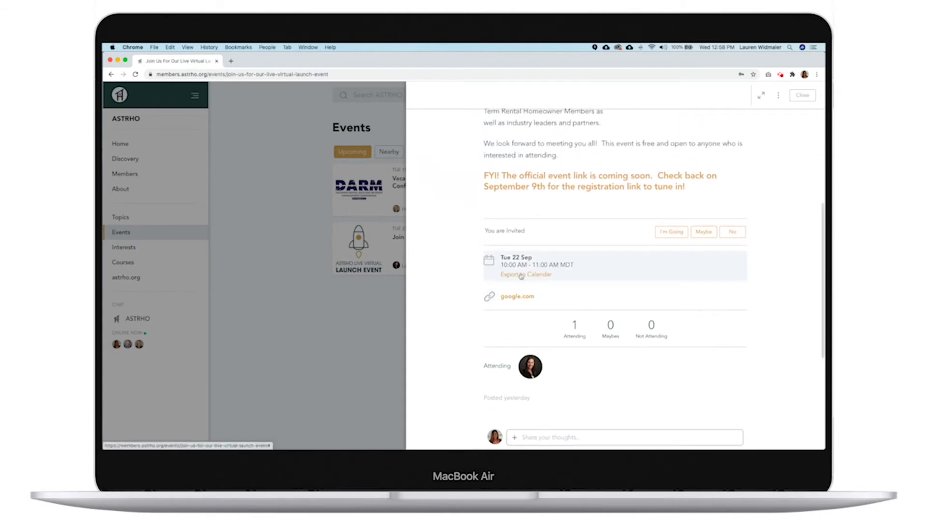
scroll(521, 277, up, 3)
scroll(521, 277, up, 3)
scroll(520, 276, up, 3)
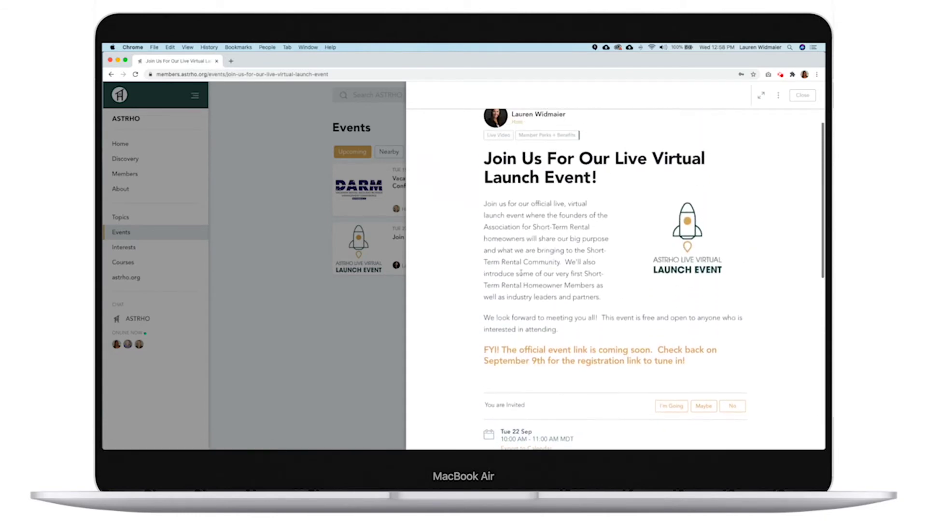
scroll(520, 276, up, 2)
Close the launch event's details panel to return to the Events list.
click(804, 97)
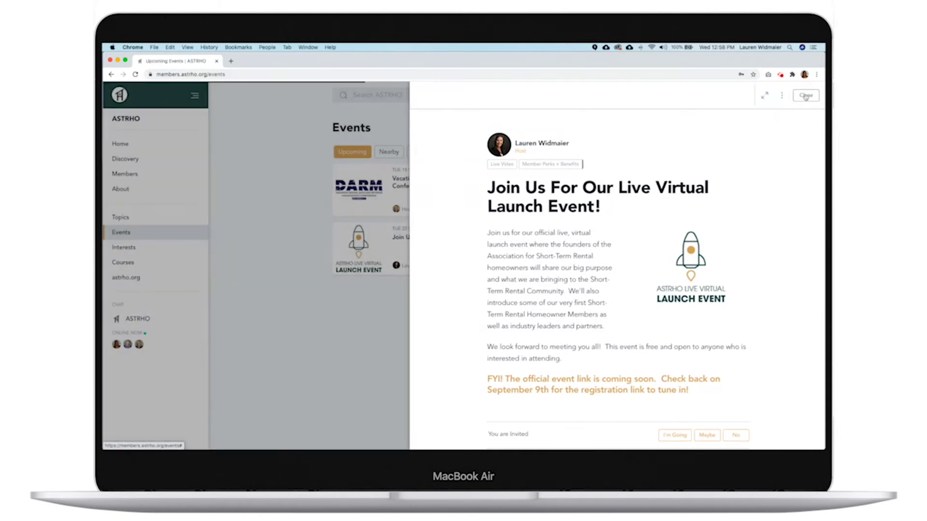
Browse Interests and the Self-Manage My Own Rentals interest, then view the Courses list.
click(124, 248)
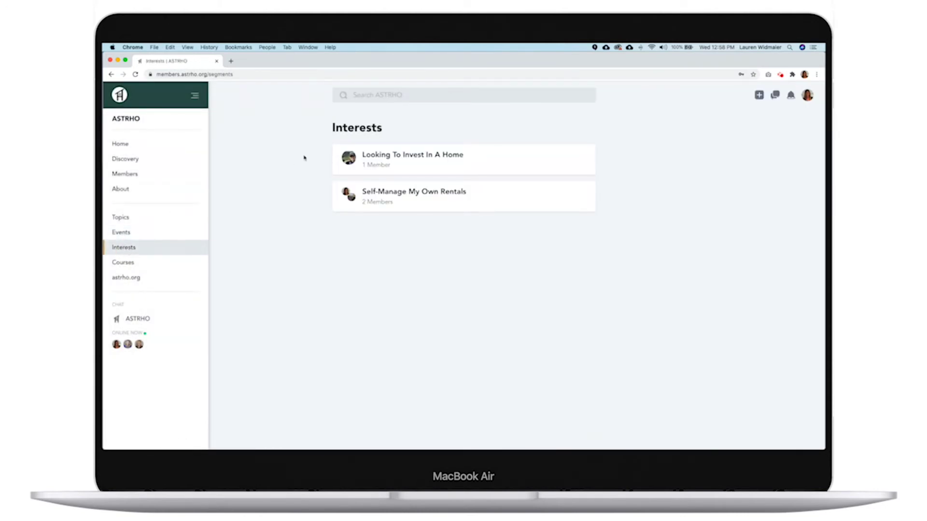
click(400, 191)
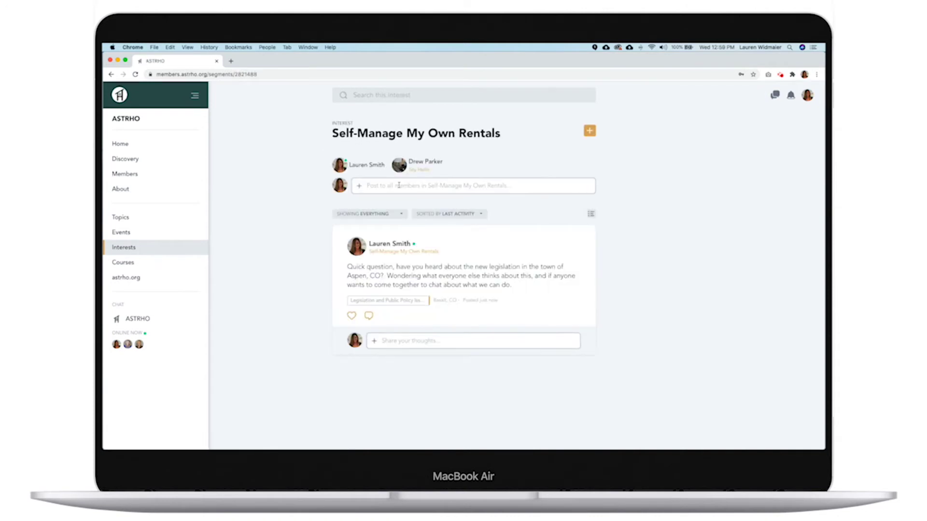
mouse_move(463, 275)
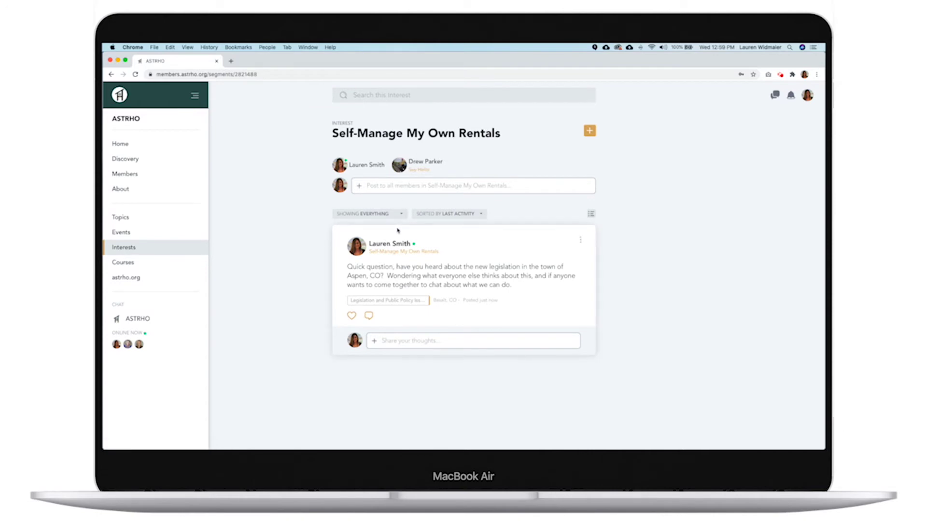
click(122, 262)
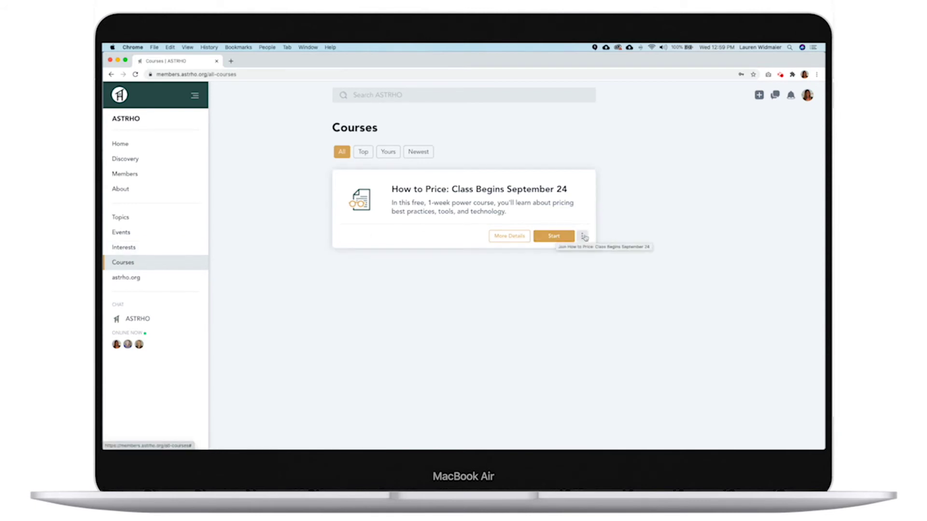
Reveal the How to Price course's share options, then open the member account menu.
click(583, 237)
click(580, 254)
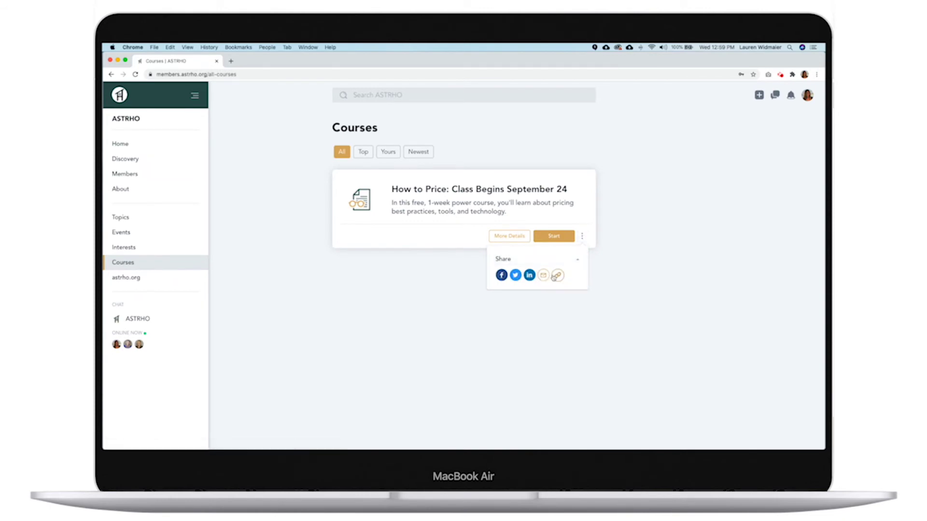
click(582, 236)
click(807, 95)
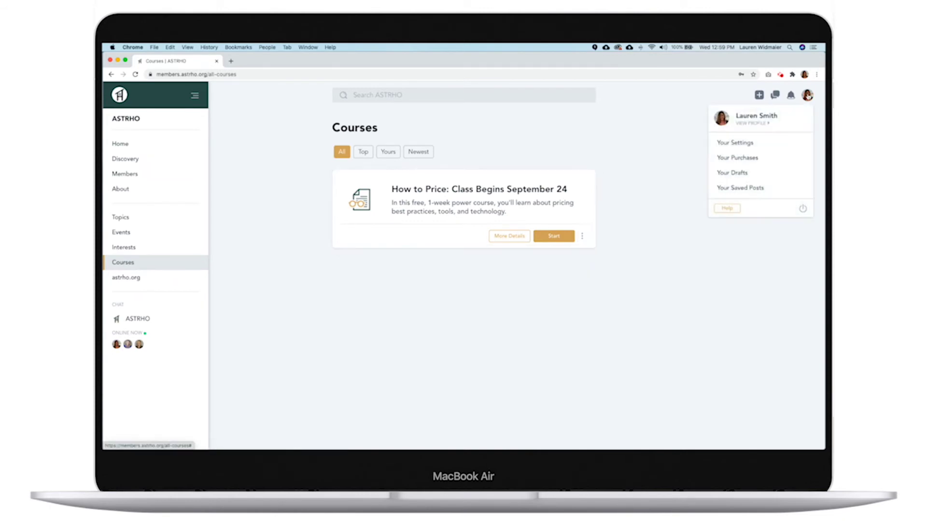
View your own profile and start adding a Personal Link to reach the profile editor.
click(756, 119)
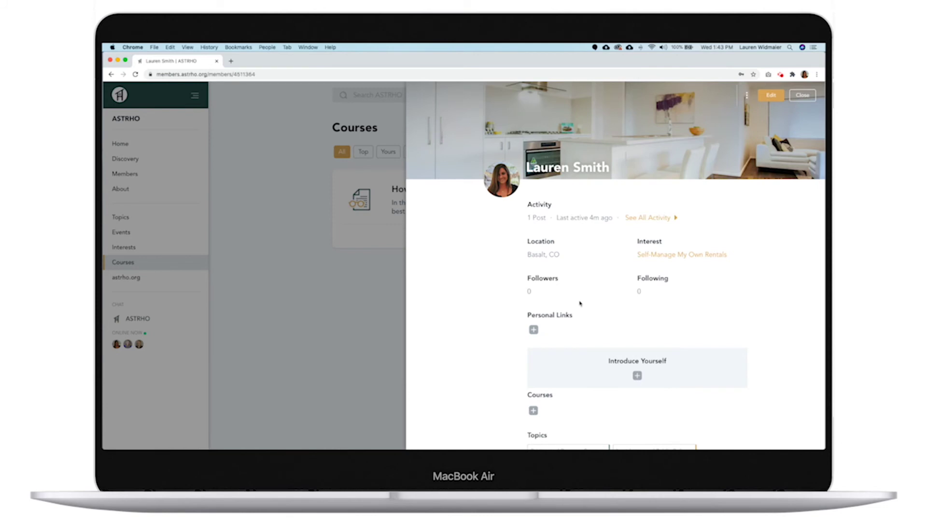
click(534, 329)
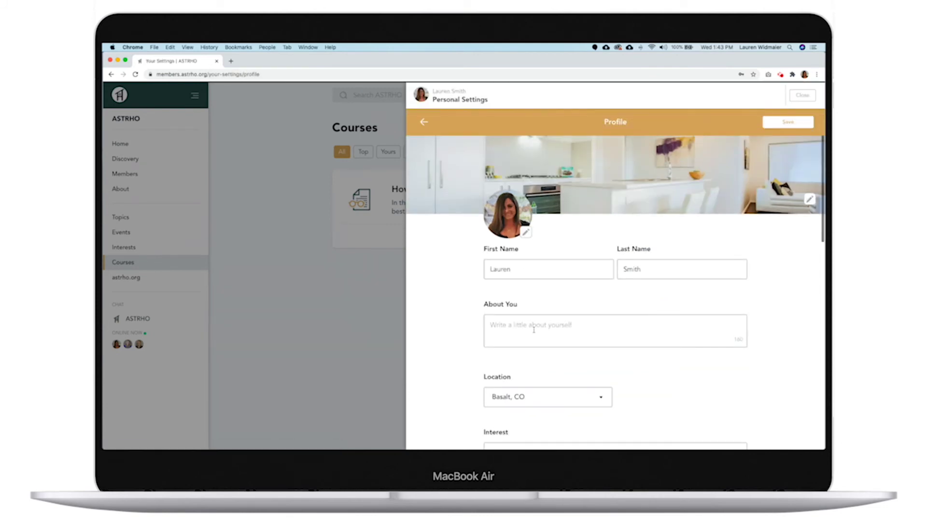
scroll(534, 330, down, 3)
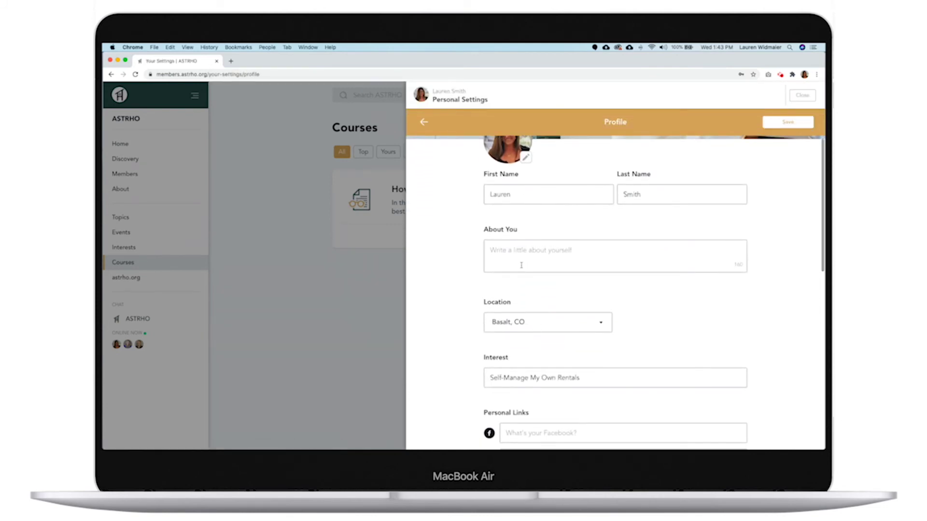
scroll(521, 265, down, 2)
scroll(520, 264, down, 2)
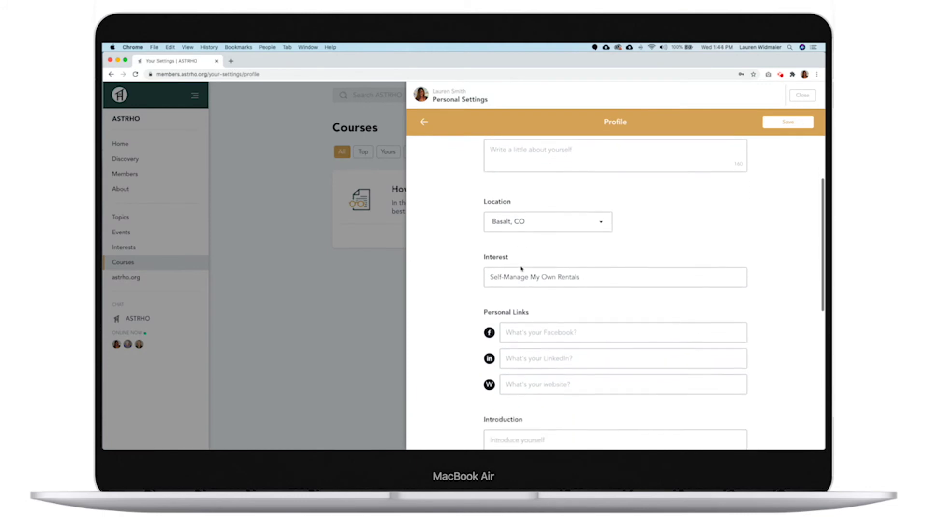
Keep Self-Manage My Own Rentals as the profile interest and select the website link field.
click(522, 277)
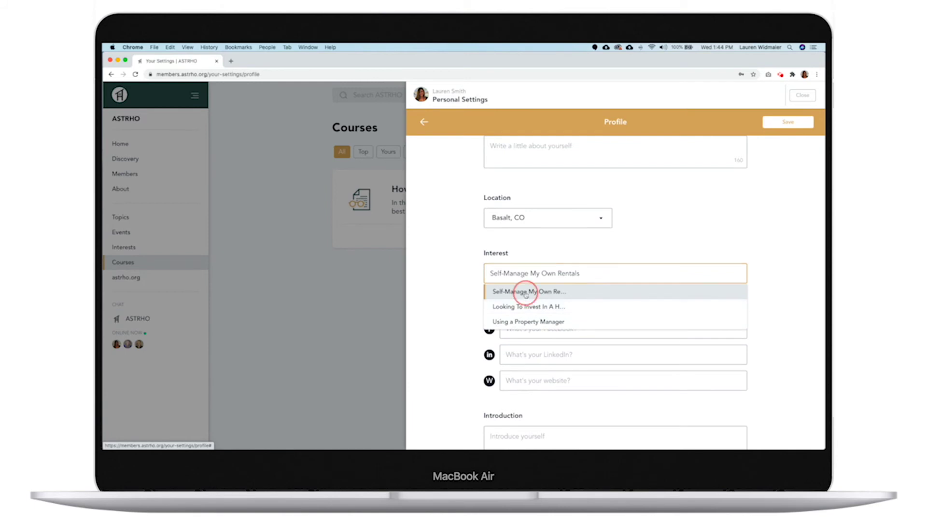
click(526, 292)
scroll(462, 292, down, 2)
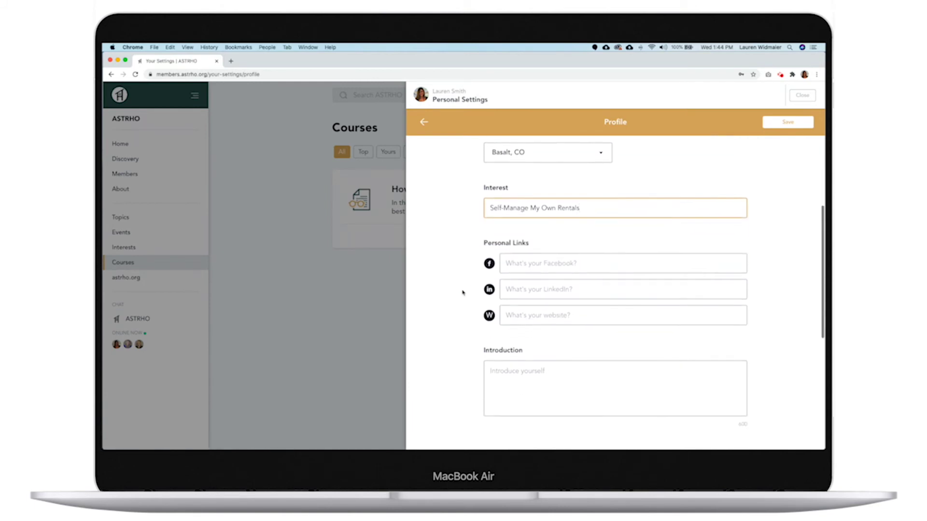
click(539, 315)
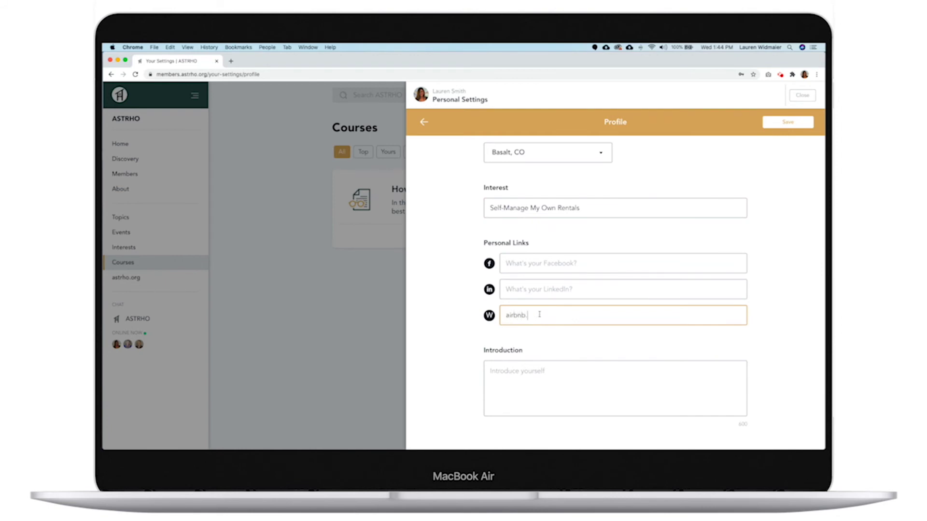
text(mylisti)
text(ng)
Finish the airbnb.com/mylisting website link and begin the 'Hello! I manage my short-term rental in' introduction.
click(475, 334)
click(515, 382)
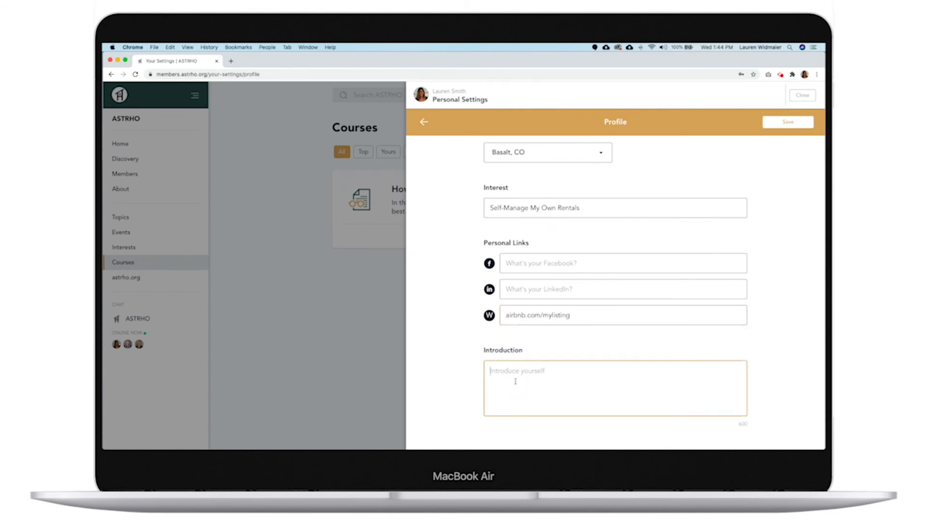
text(Hello!  I )
text(manag)
text(e my short-term rental in ...)
scroll(532, 349, up, 3)
scroll(532, 349, up, 3)
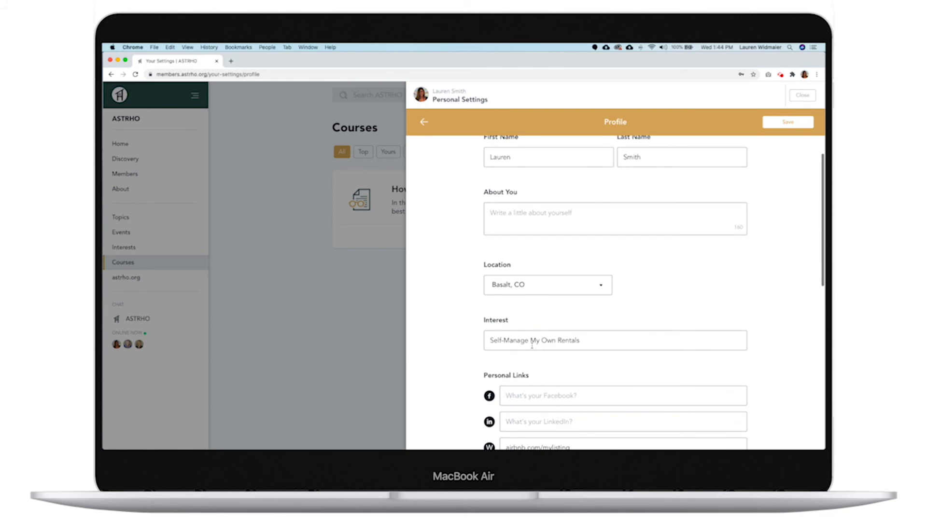
scroll(532, 349, up, 3)
scroll(532, 349, up, 2)
scroll(531, 349, up, 1)
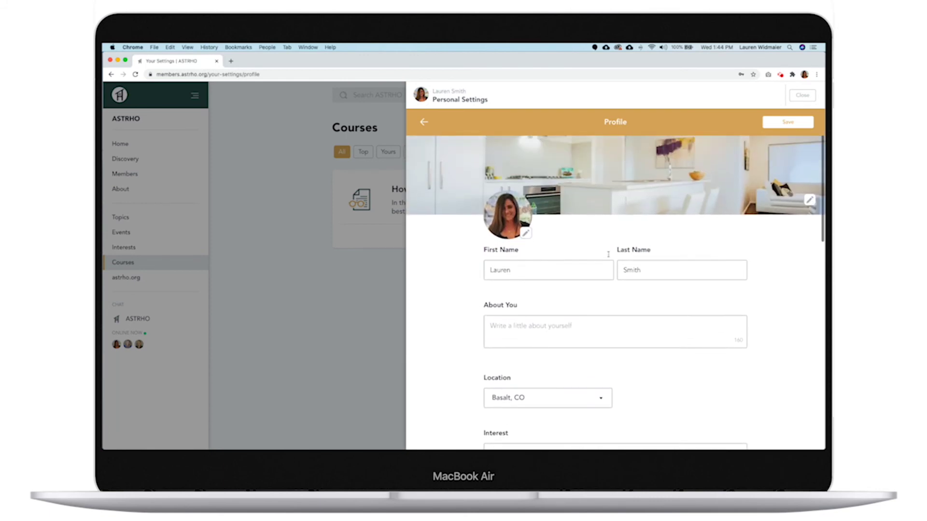
Save the edited profile from the top of the Profile panel.
click(783, 127)
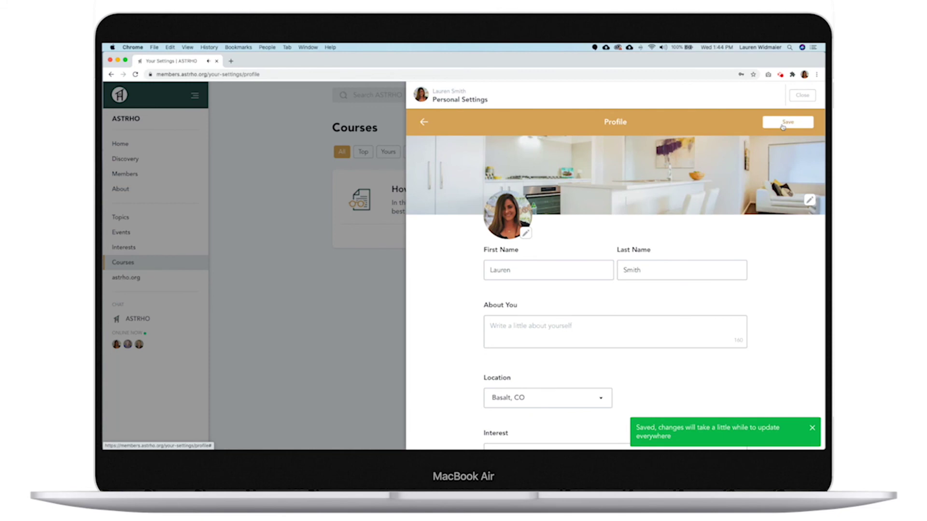
Close Personal Settings and go to the Association for Short-Term Rental Homeowners home feed.
click(802, 96)
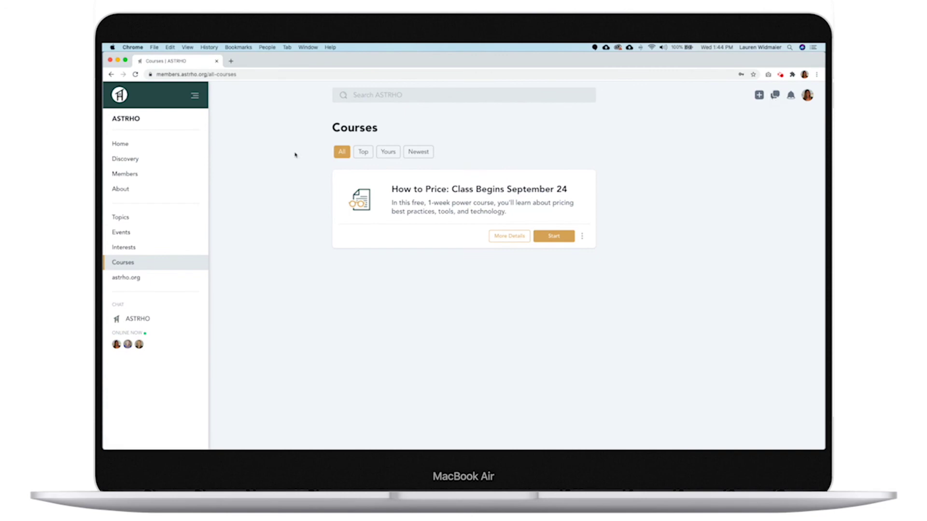
click(167, 150)
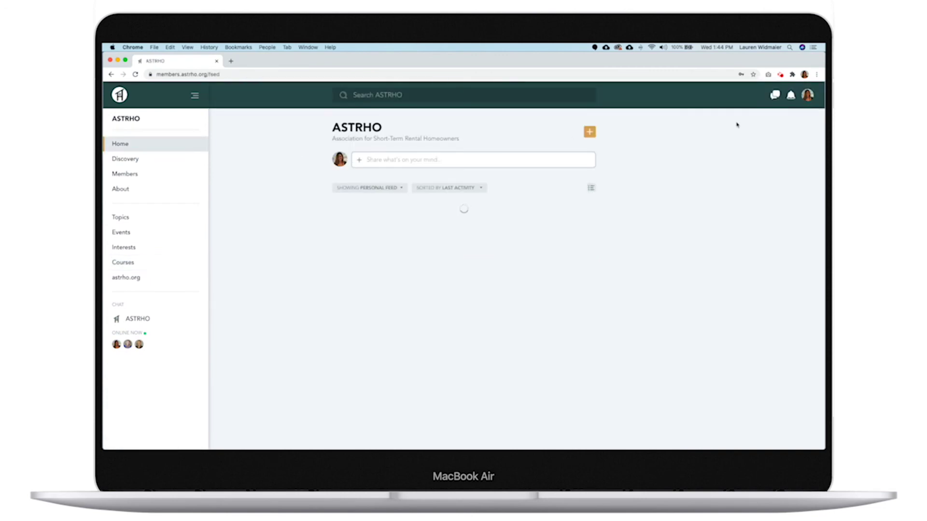